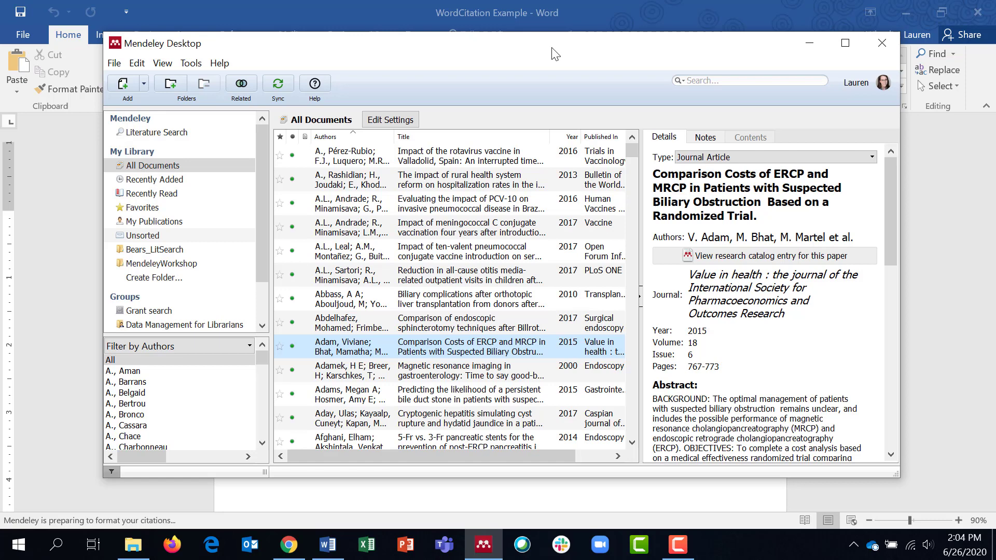
Step: Minimize Mendeley Desktop so the 'WordCitation Example' document is visible again
click(807, 45)
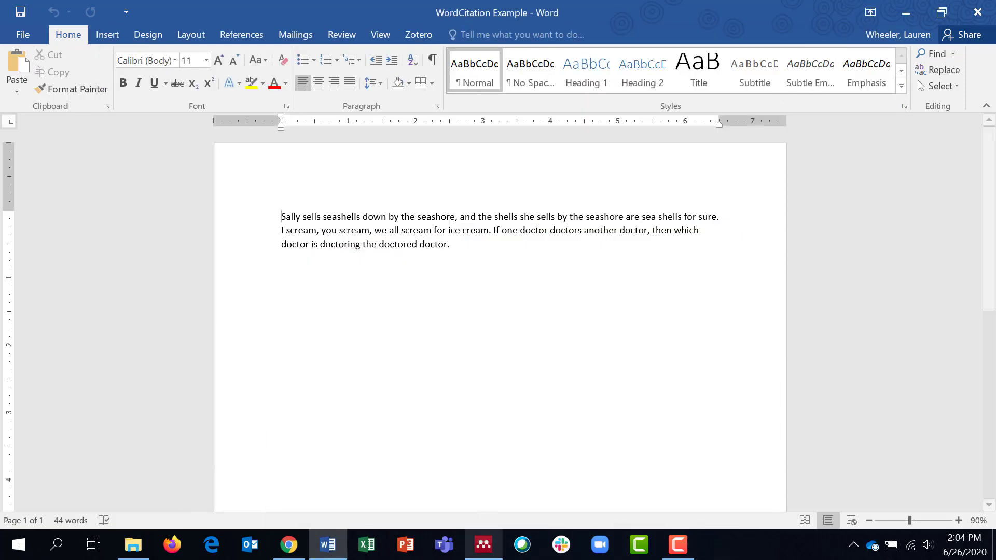
Step: Show Word's References tab with the Mendeley Cite-O-Matic tools and APA style set
mouse_move(484, 555)
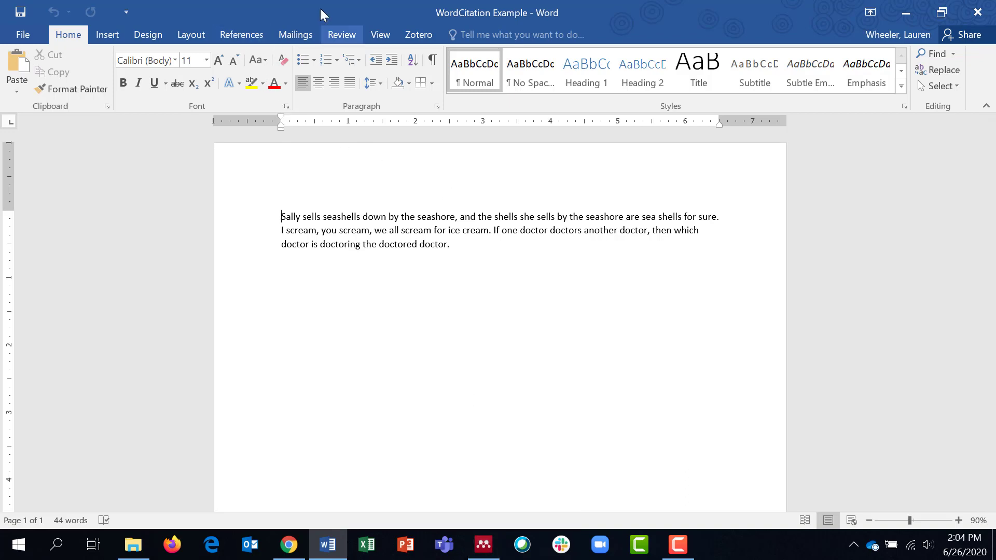
click(241, 35)
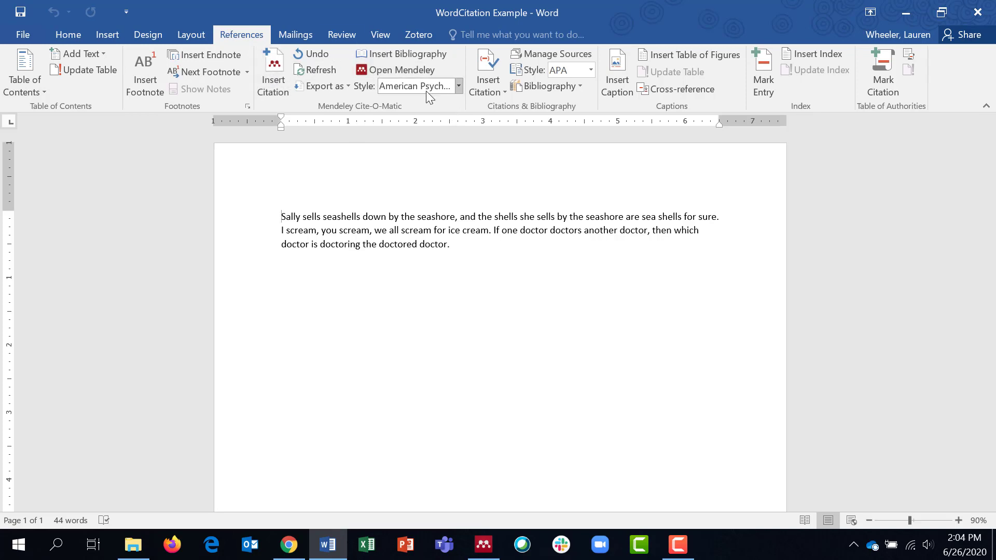
Step: View the Citation Plugin section on the Mendeley Desktop download page, then return to Word
click(292, 556)
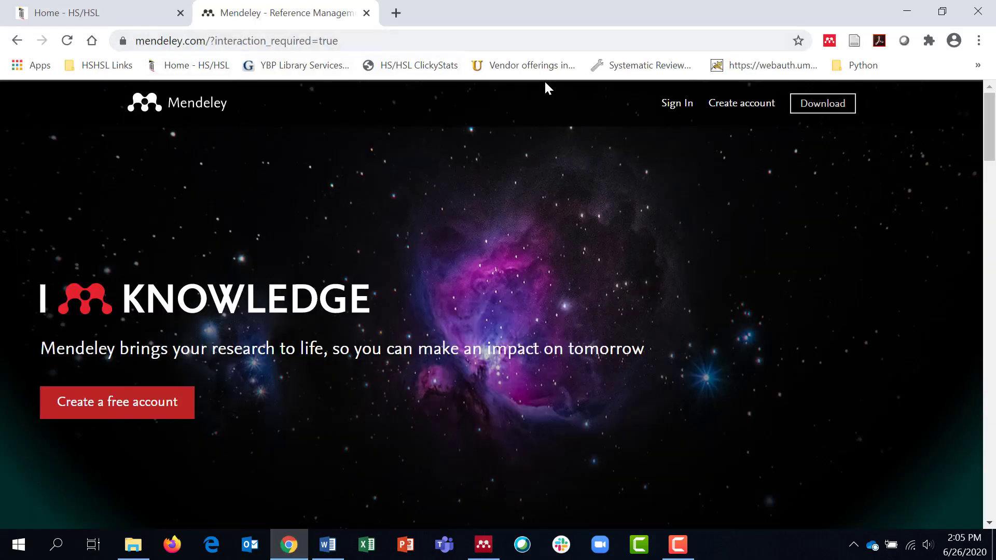
click(822, 107)
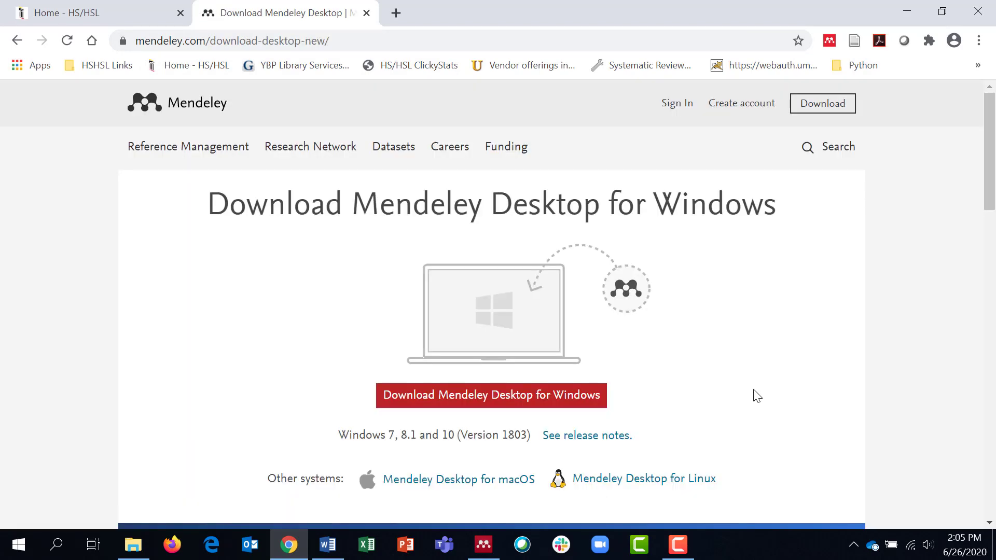
scroll(757, 396, down, 2)
scroll(757, 396, down, 8)
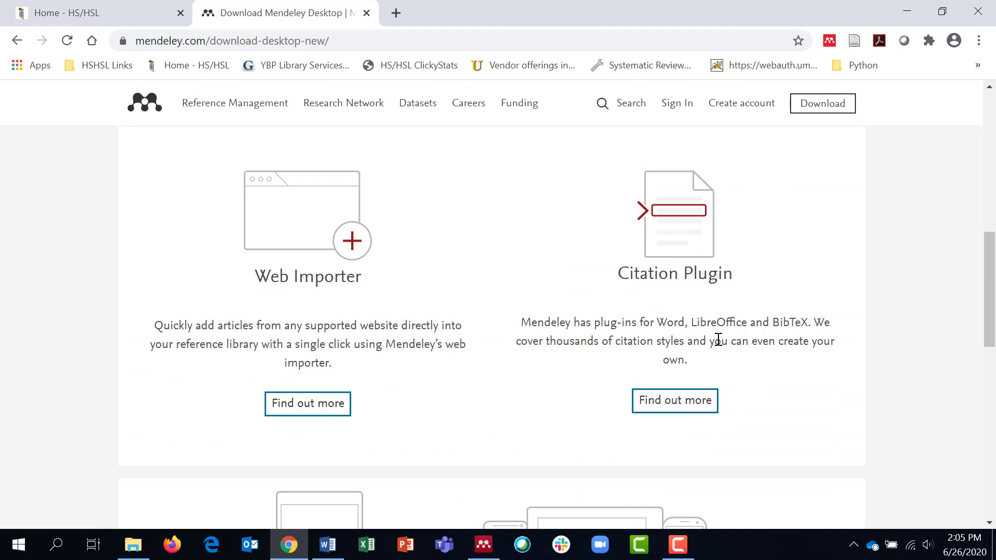
click(908, 11)
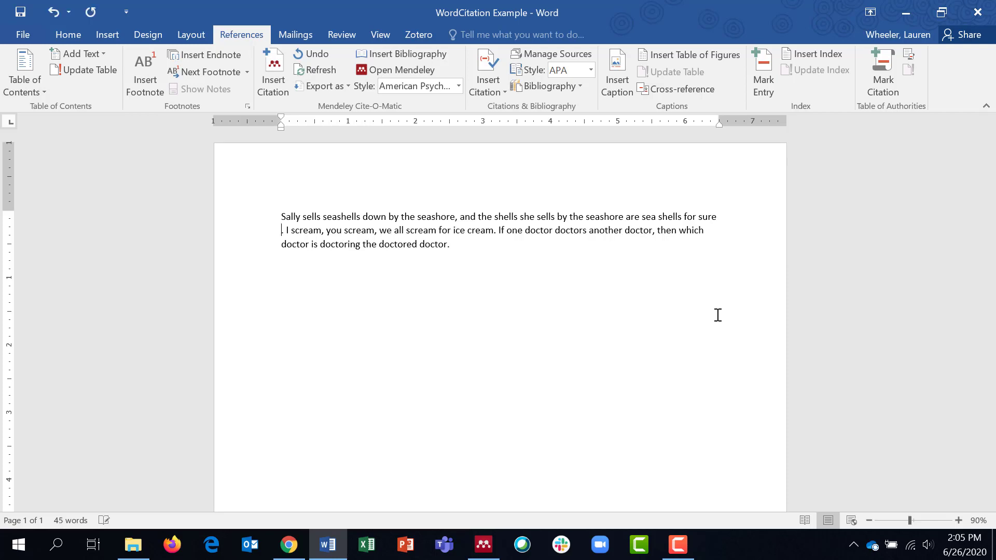
Step: Insert the citation (Tarantino et al., 2008) after 'sure' by searching 'advance'
click(277, 71)
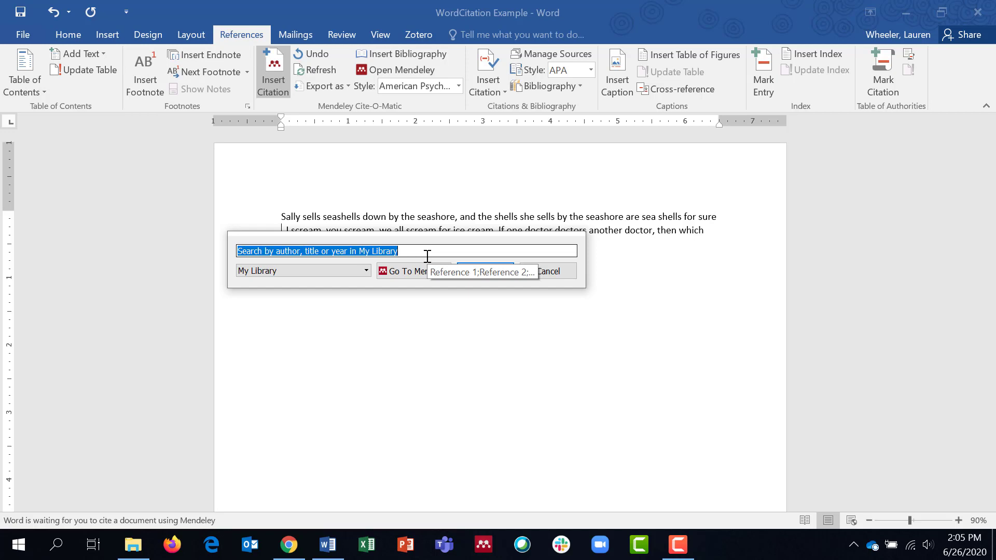
text(advance)
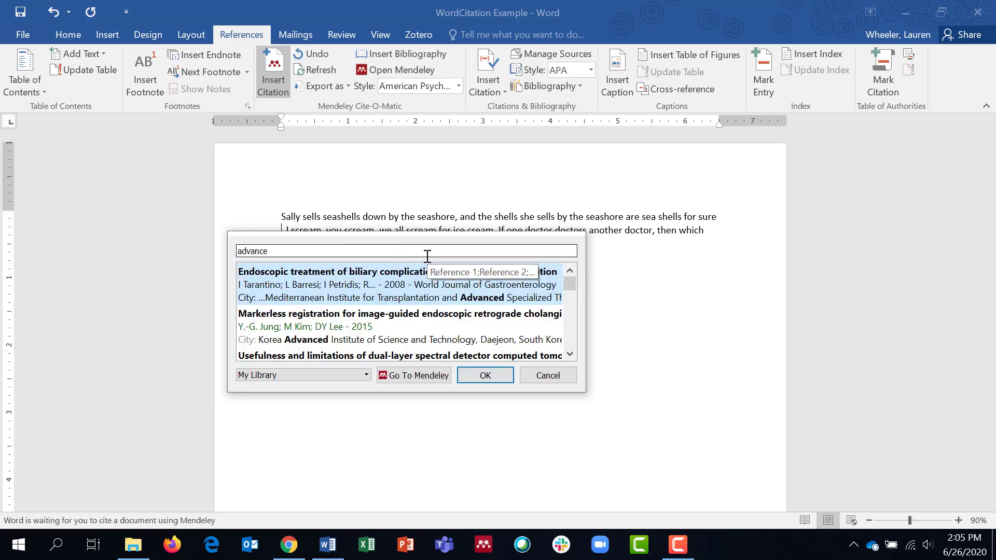
click(385, 279)
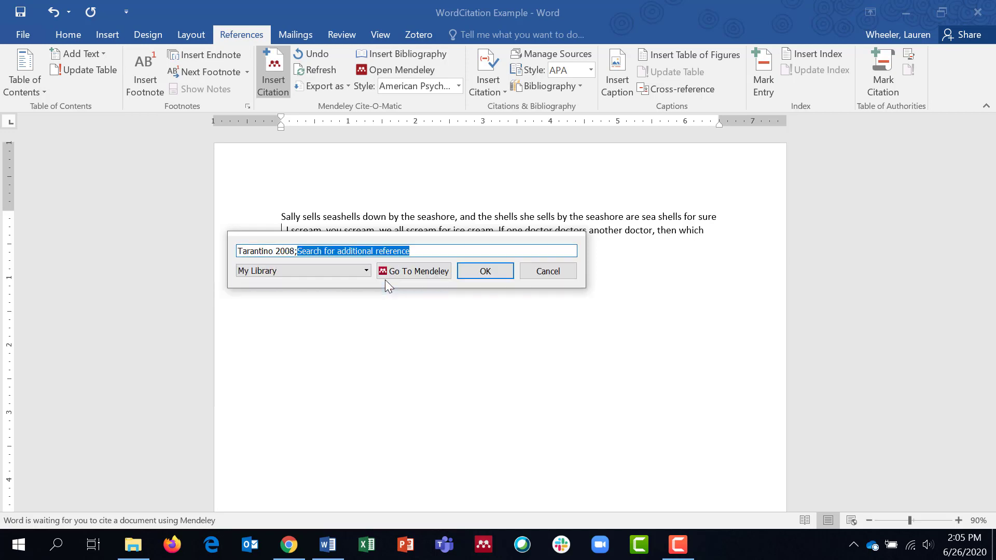
click(436, 251)
click(483, 273)
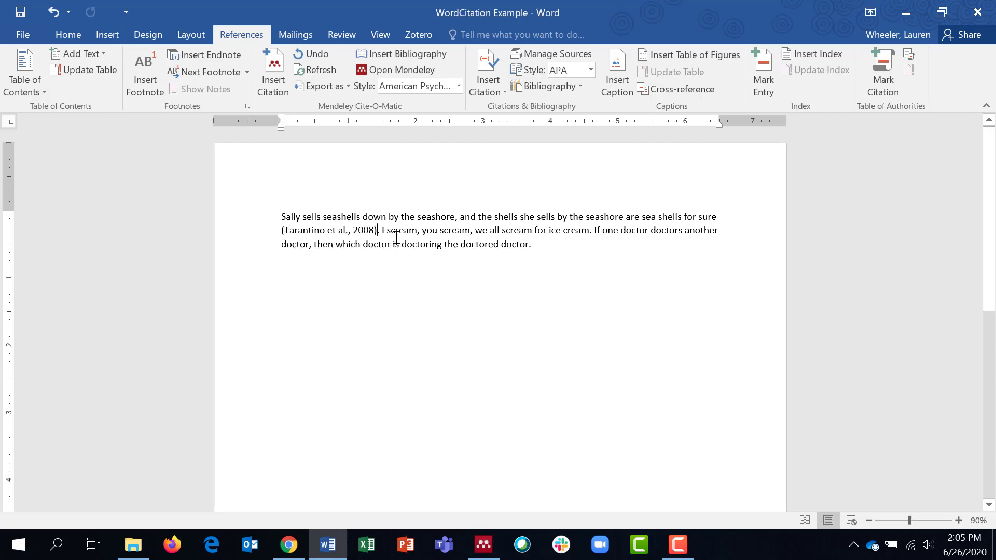
Step: Rebuild the 'sure' citation as (Haycock, 2011; Tarantino et al., 2008) using searches 'advance' and 'adam'
key(BackSpace)
key(BackSpace)
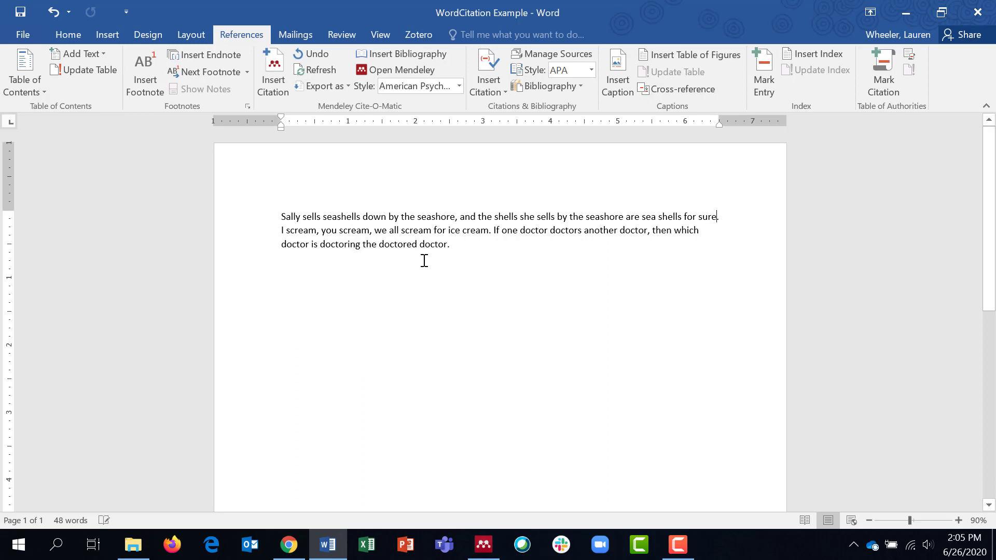
key(ctrl+z)
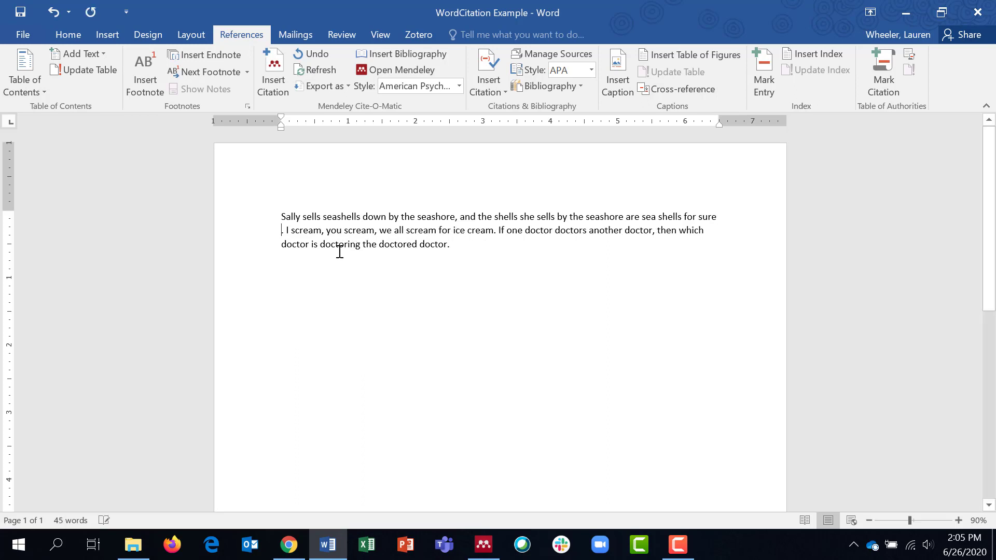
click(279, 69)
text(advanec)
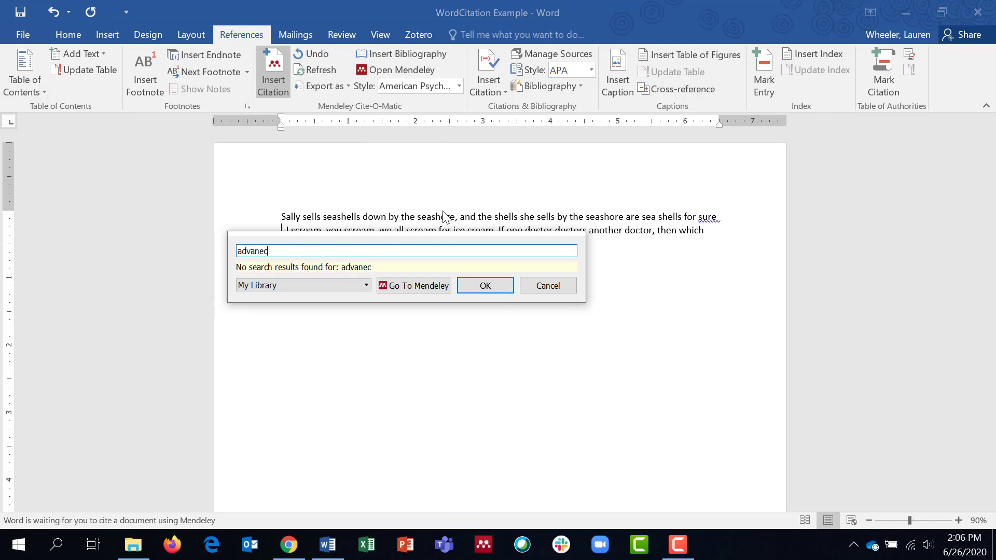
key(BackSpace)
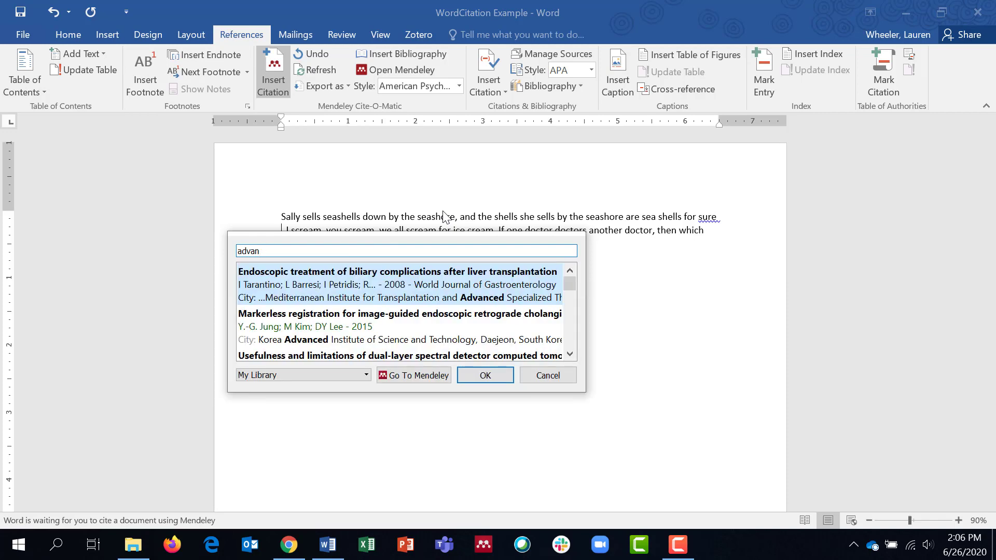
click(407, 283)
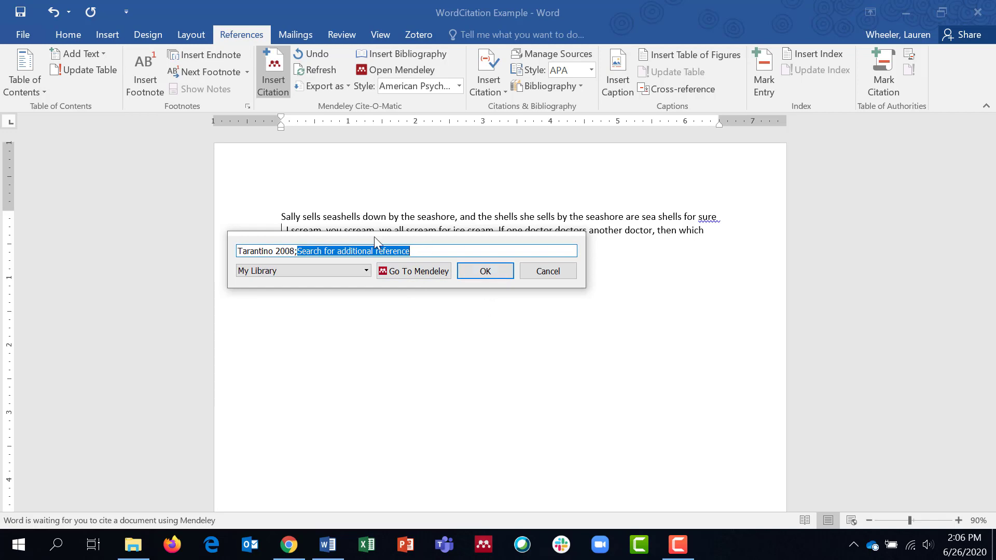
text(adam)
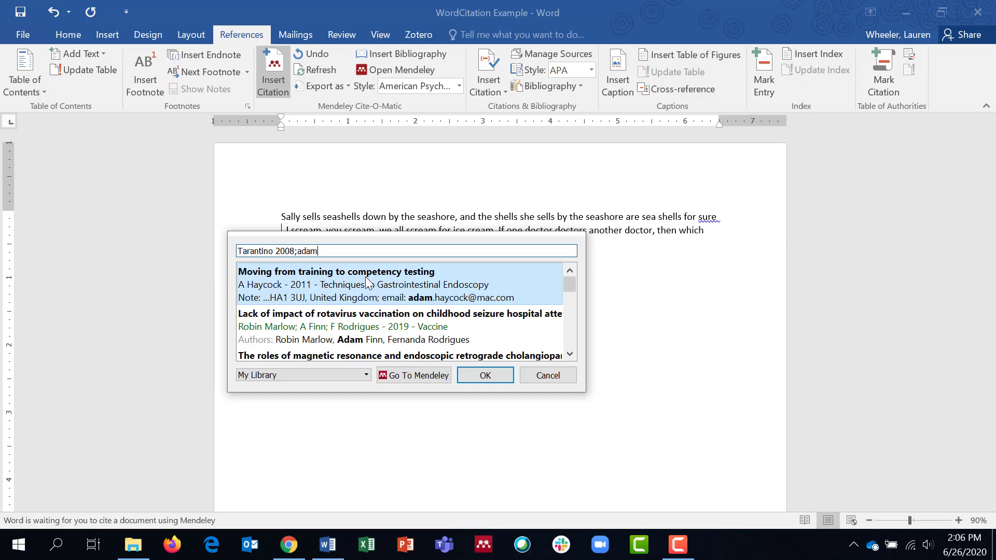
click(364, 279)
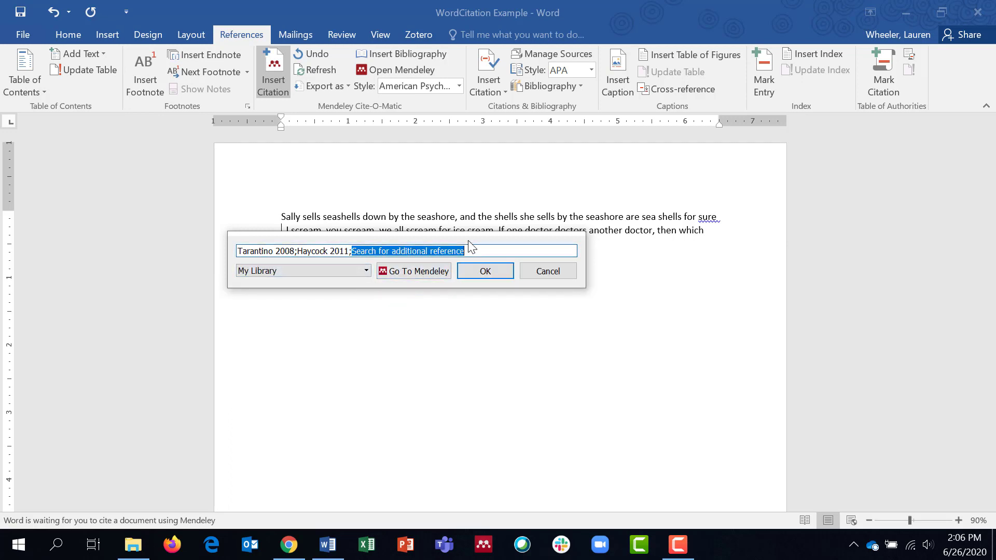
click(472, 249)
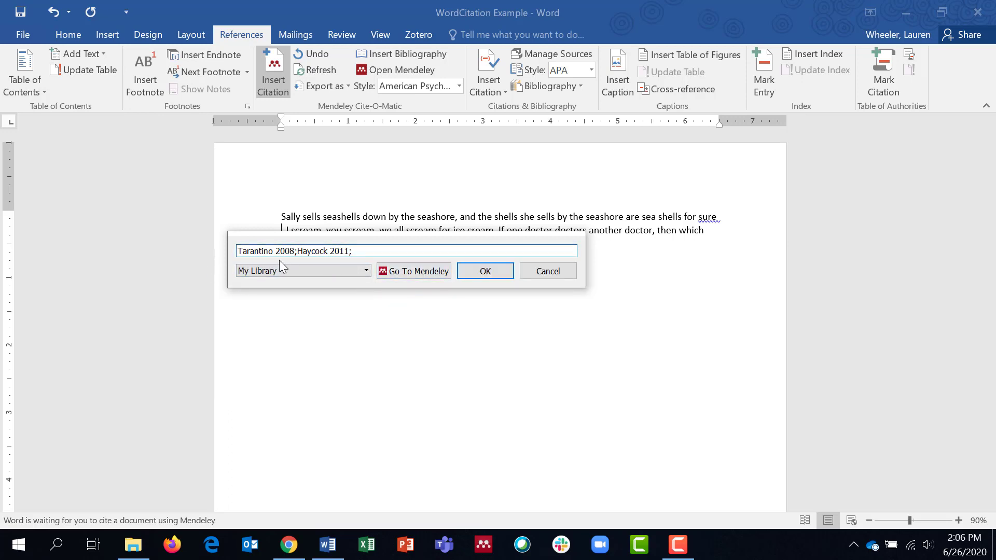
click(479, 272)
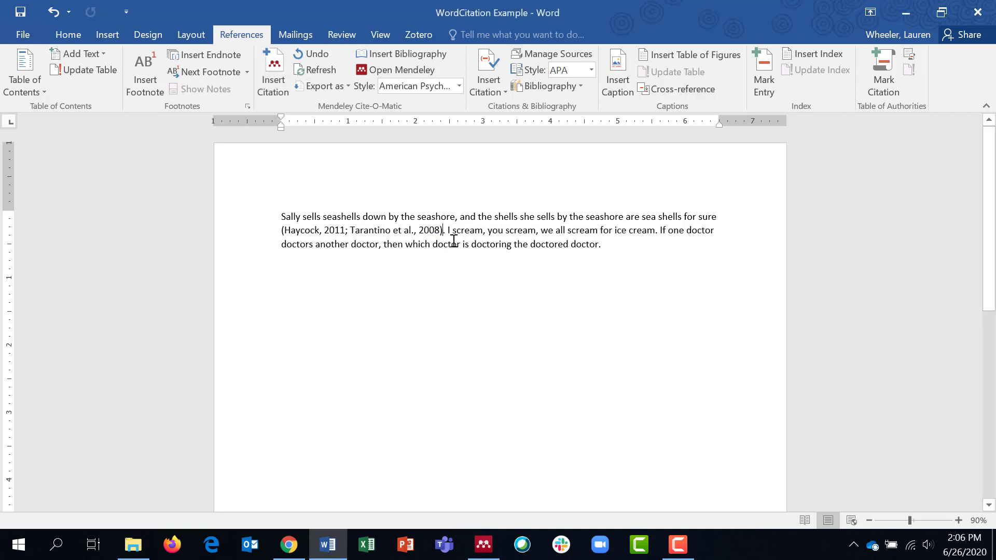
click(656, 231)
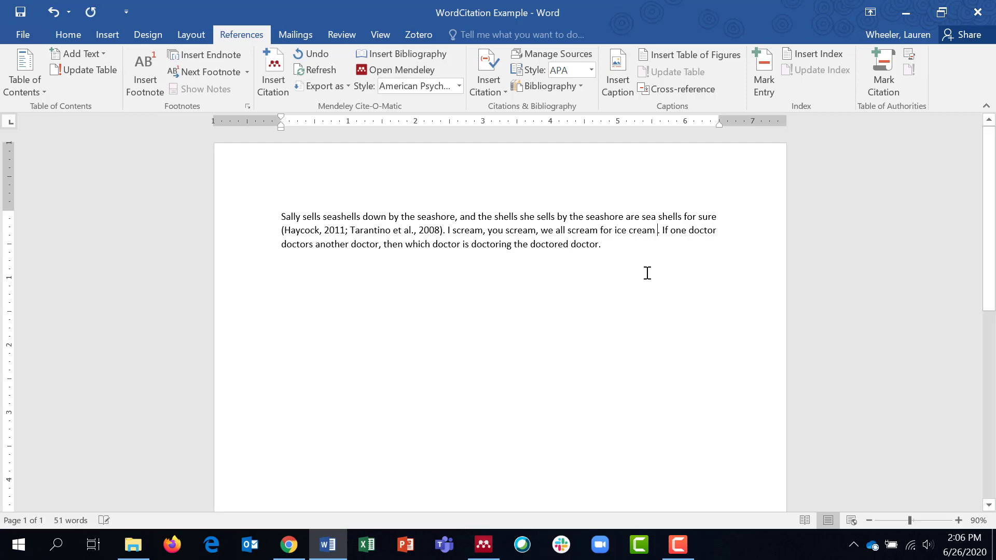
Step: Cite the Adam et al., 2015 paper after 'ice cream' from the Mendeley Desktop library
click(276, 80)
drag(745, 251, 669, 251)
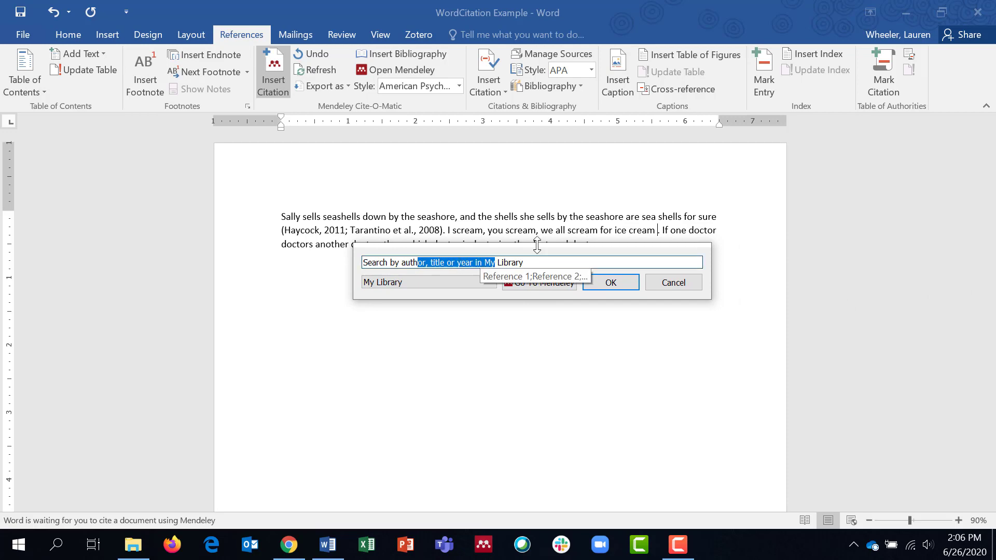
click(538, 285)
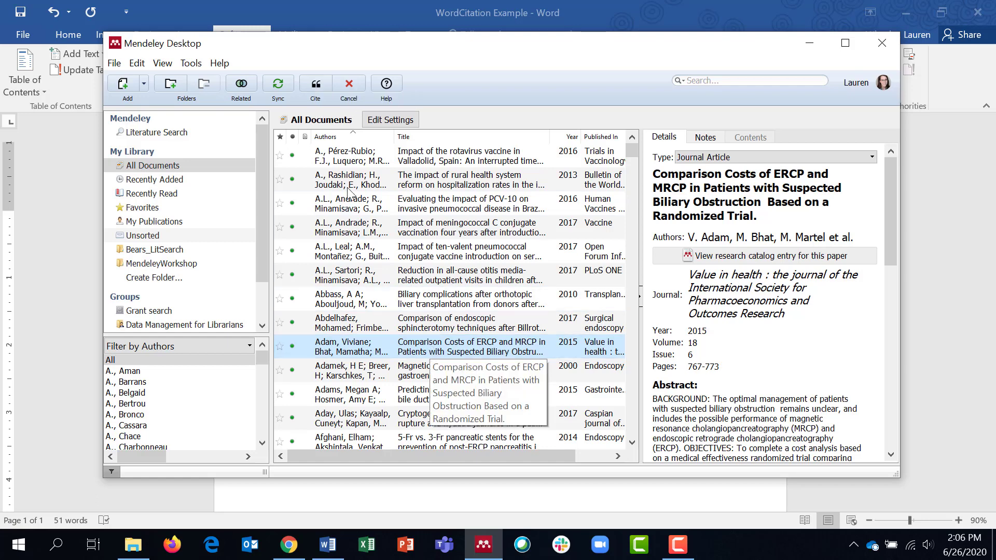
click(316, 84)
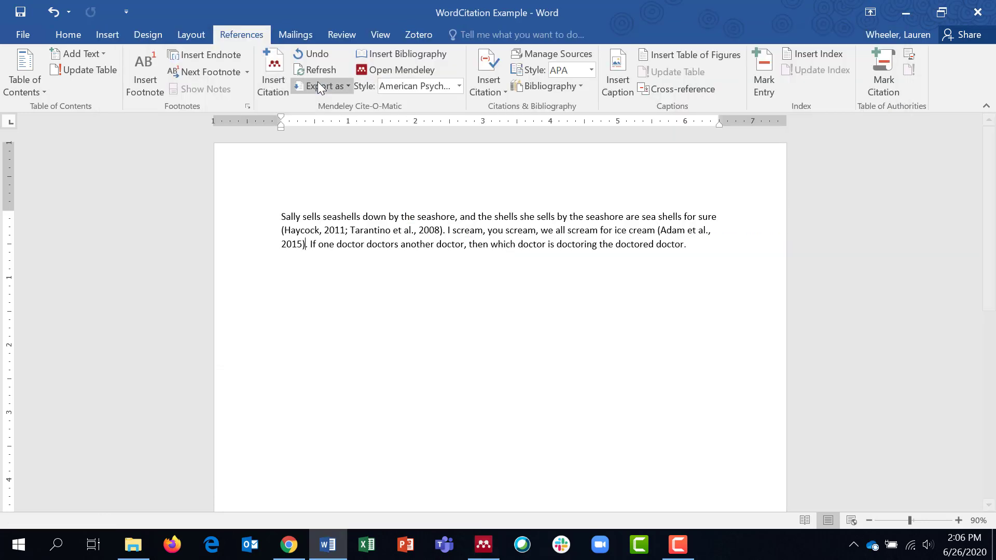
click(685, 248)
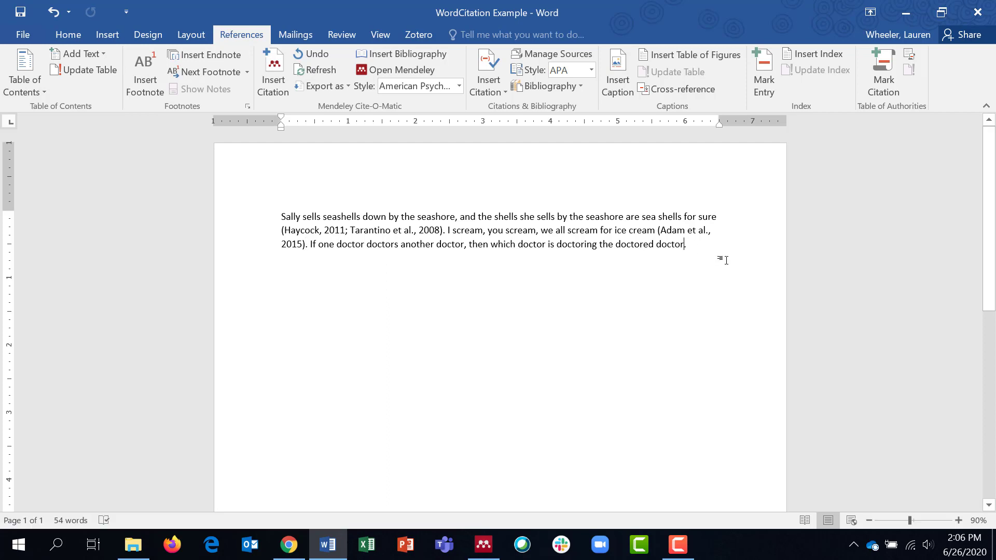
Step: At the paragraph's end, open the Mendeley Desktop library and select the Andolfi 2017 and Ang papers
click(281, 82)
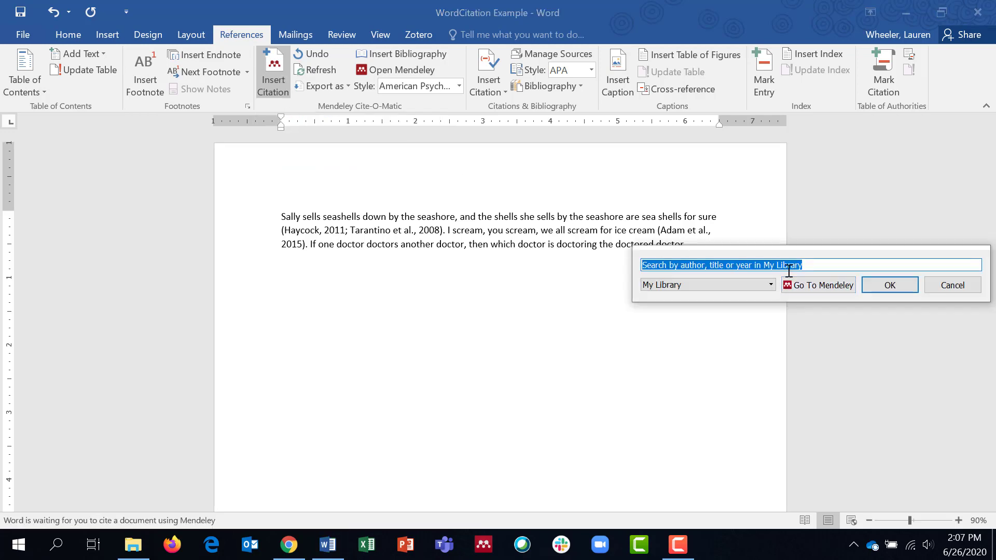
click(827, 289)
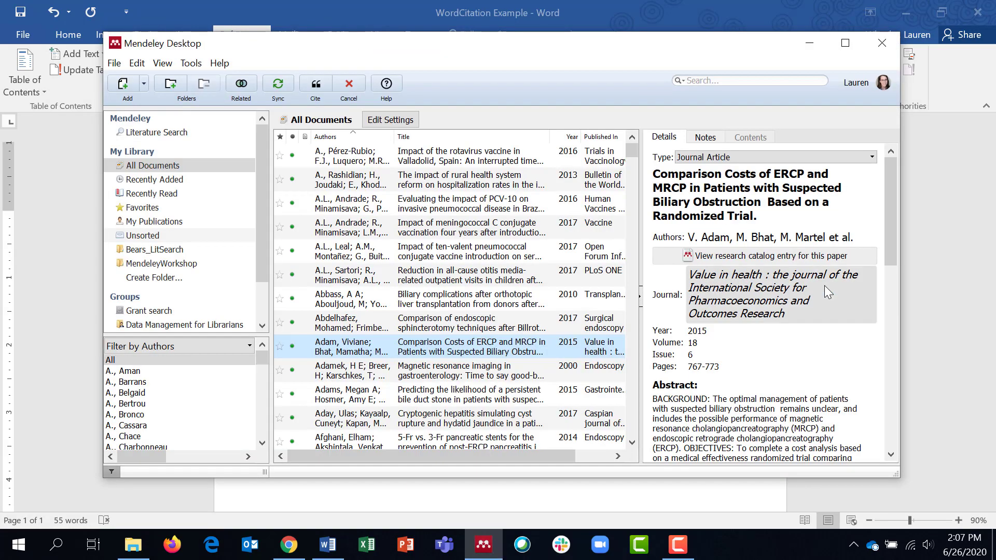
scroll(436, 345, down, 5)
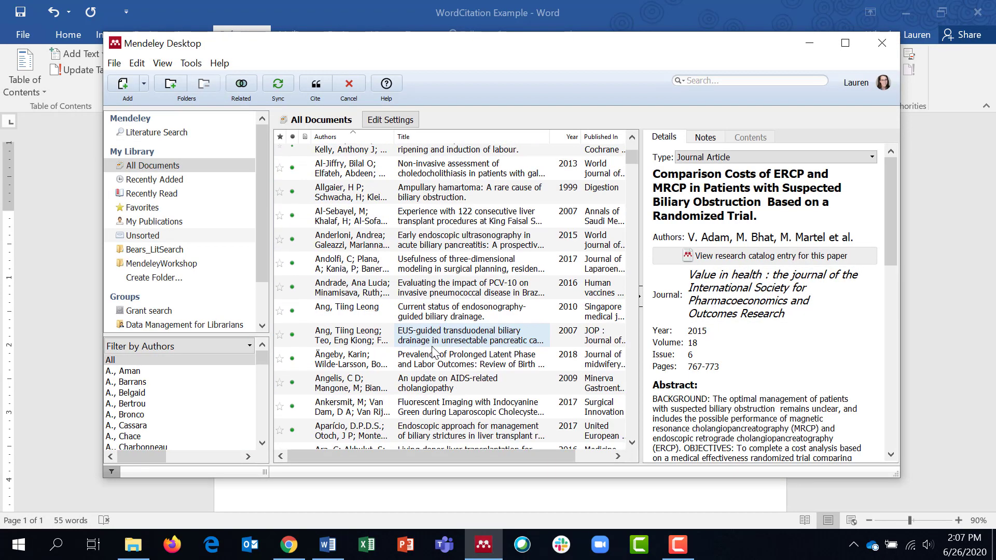
click(444, 332)
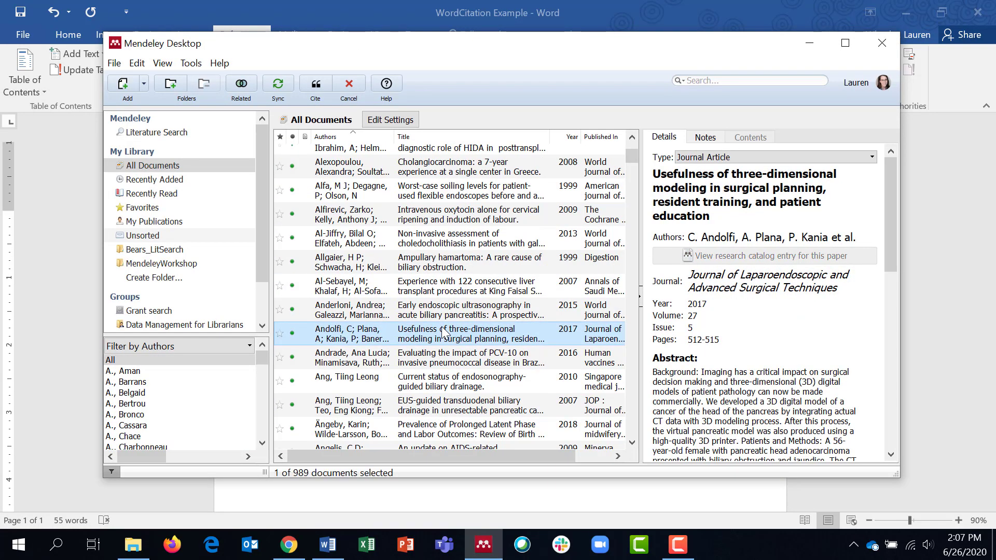
ctrl+click(442, 386)
Step: Add further papers through Bréart and Dion 1992, then cite all six after the doctor sentence
scroll(441, 413, down, 10)
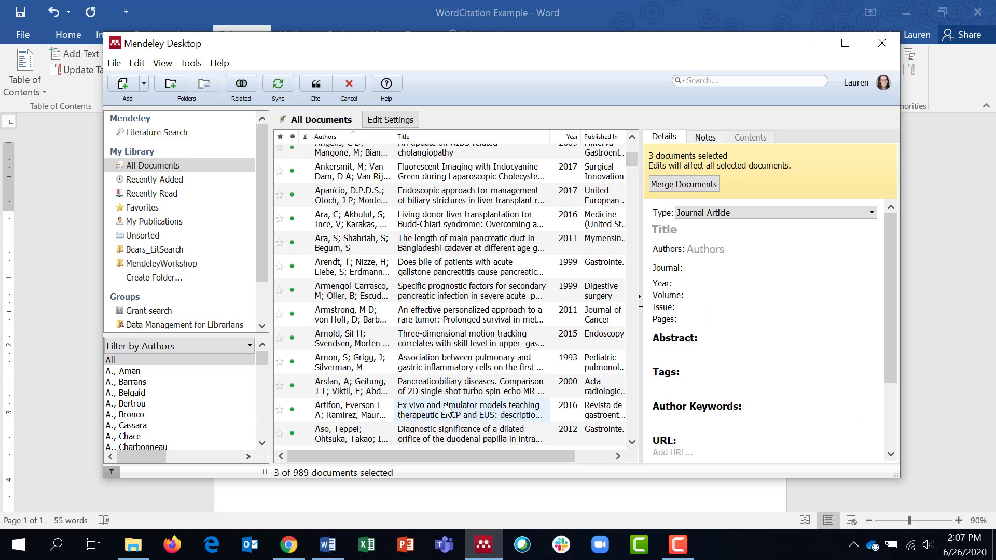
ctrl+click(462, 400)
ctrl+click(462, 400)
scroll(461, 408, down, 8)
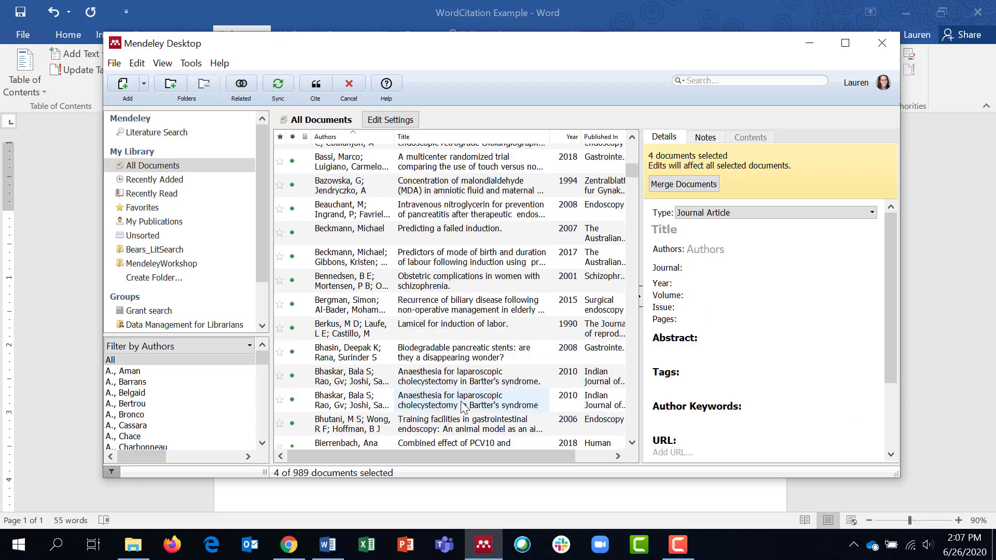
ctrl+click(462, 432)
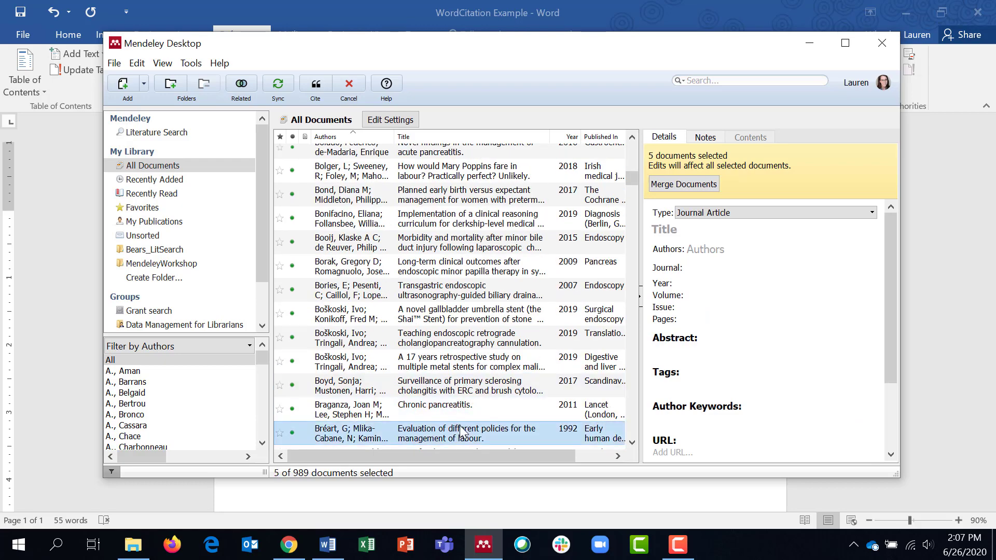
scroll(462, 415, down, 15)
ctrl+click(463, 377)
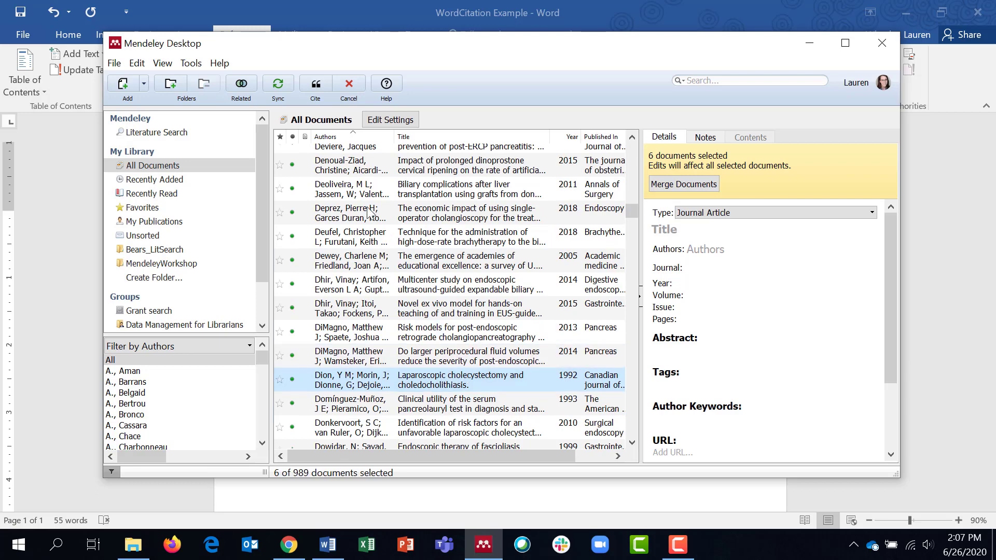
click(316, 84)
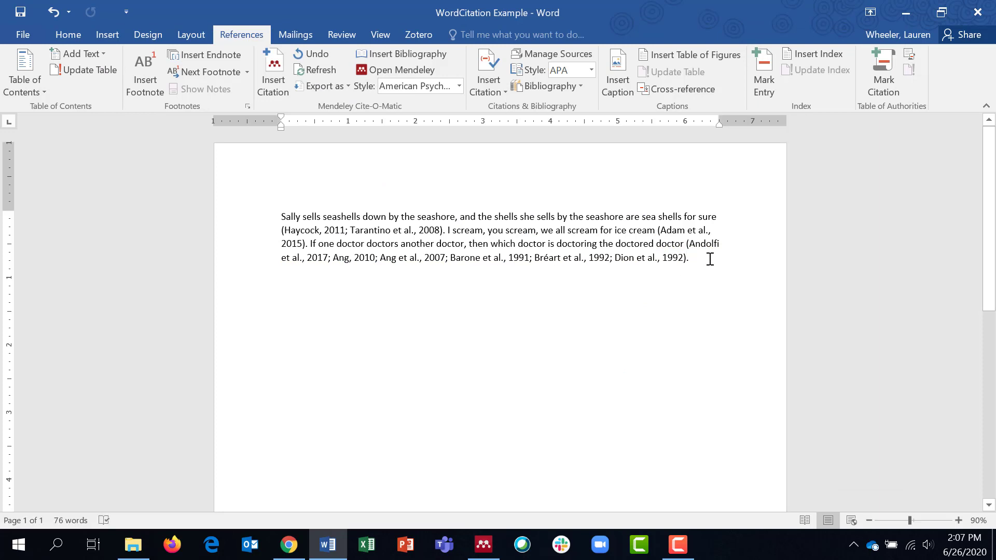
Step: Insert an APA bibliography on a new line below the paragraph, starting with Adam et al. (2015)
key(Return)
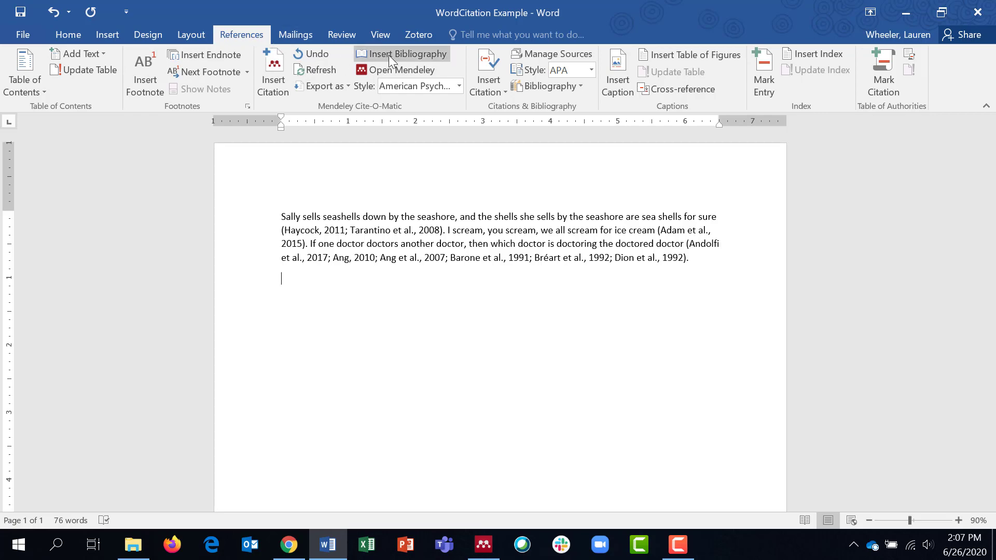
click(437, 55)
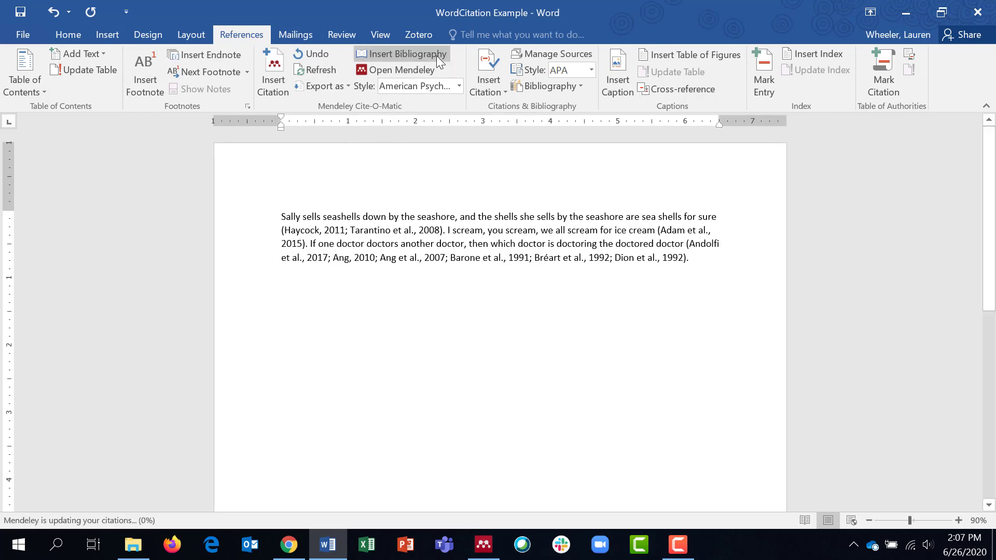
scroll(464, 340, down, 3)
scroll(464, 340, down, 5)
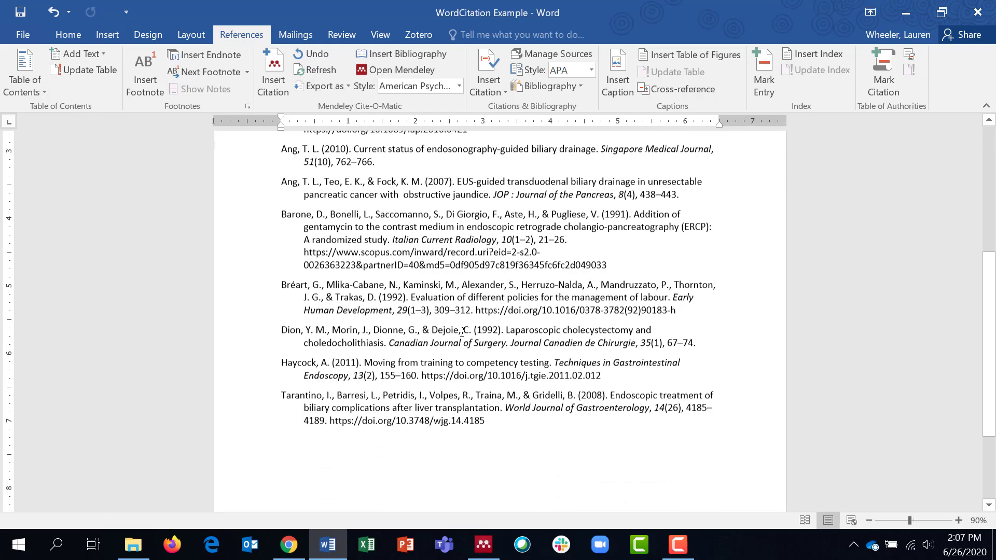
scroll(457, 342, up, 6)
scroll(454, 345, up, 3)
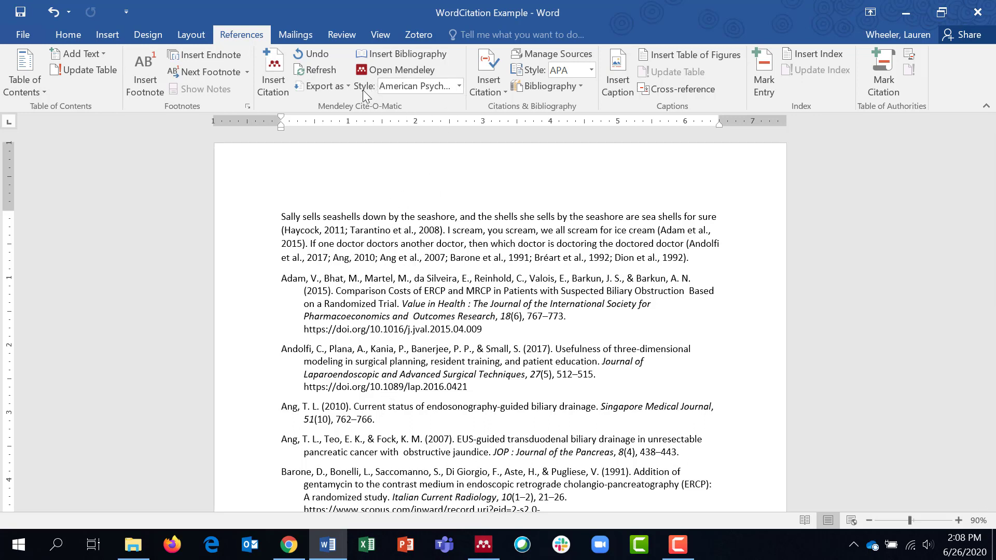
click(459, 86)
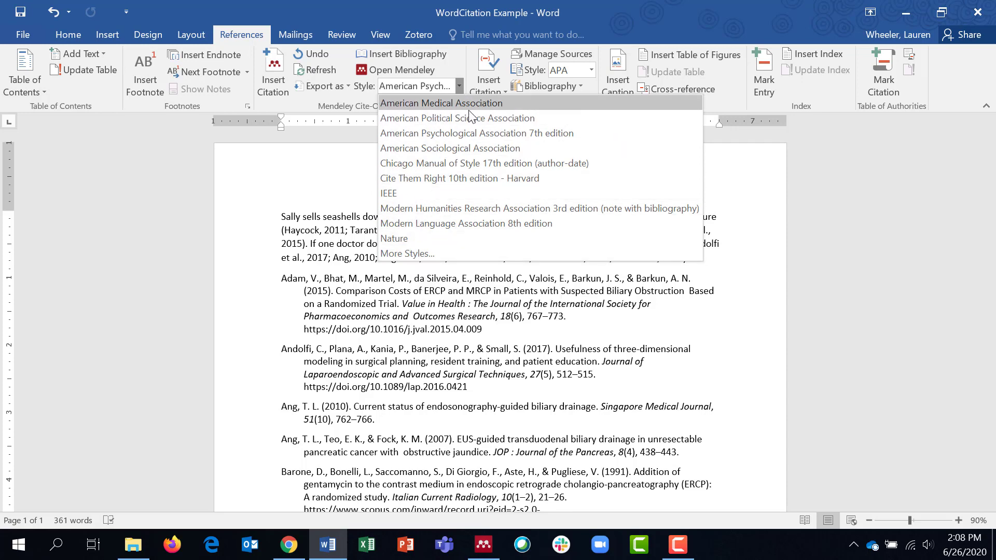
click(421, 104)
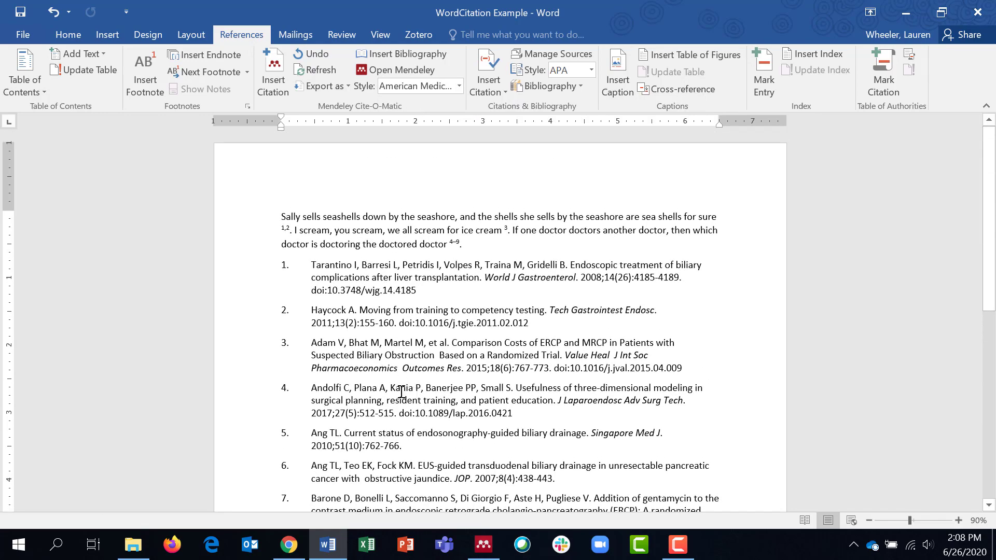
click(459, 86)
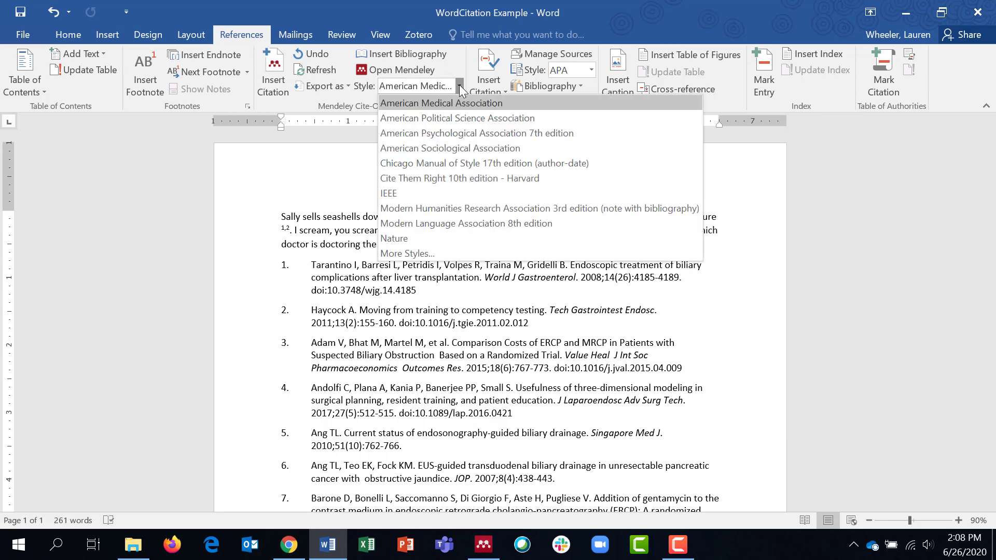
click(460, 133)
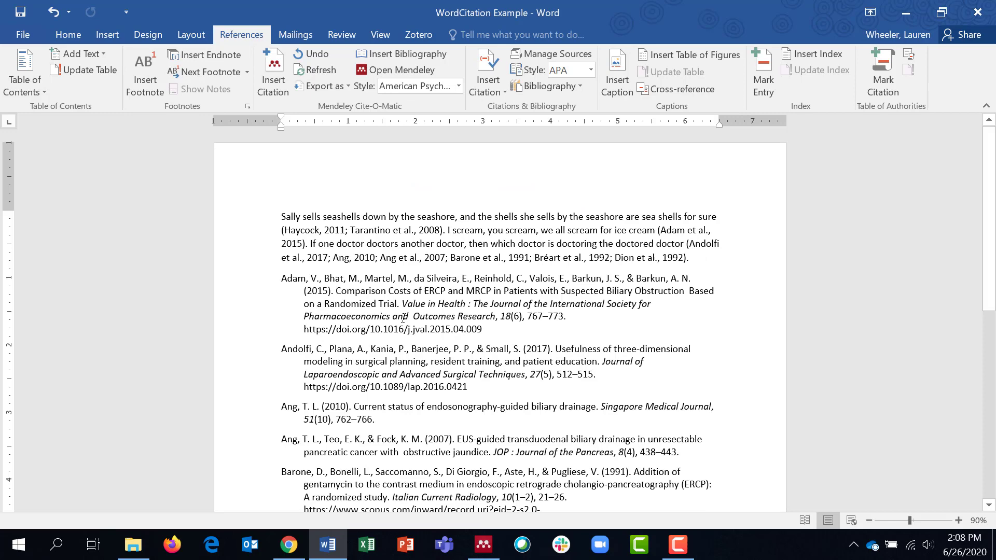
scroll(404, 324, down, 6)
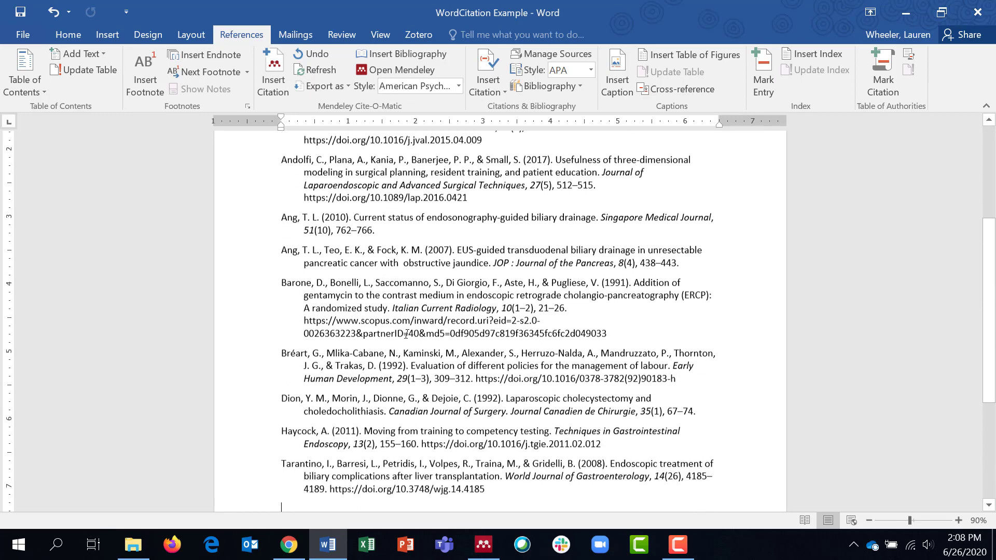
scroll(408, 335, up, 4)
scroll(410, 334, up, 3)
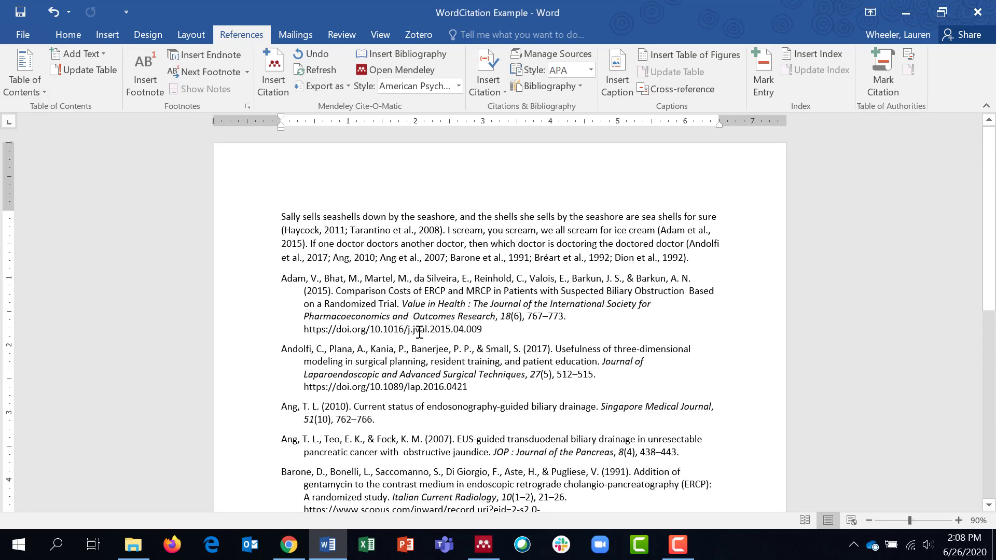
click(676, 233)
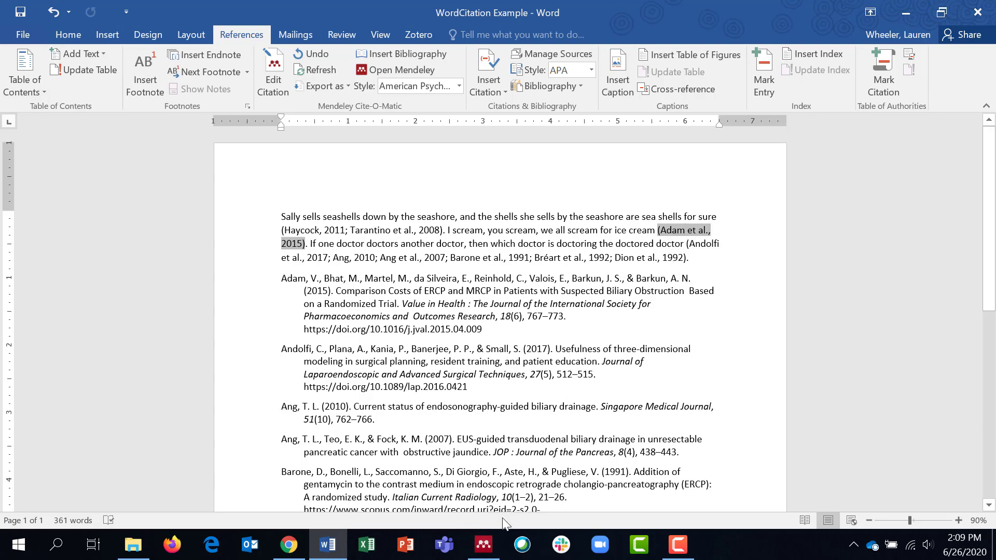
Step: Bring up Mendeley Desktop and select the 2015 ERCP and MRCP cost-comparison paper
click(484, 554)
scroll(425, 390, down, 3)
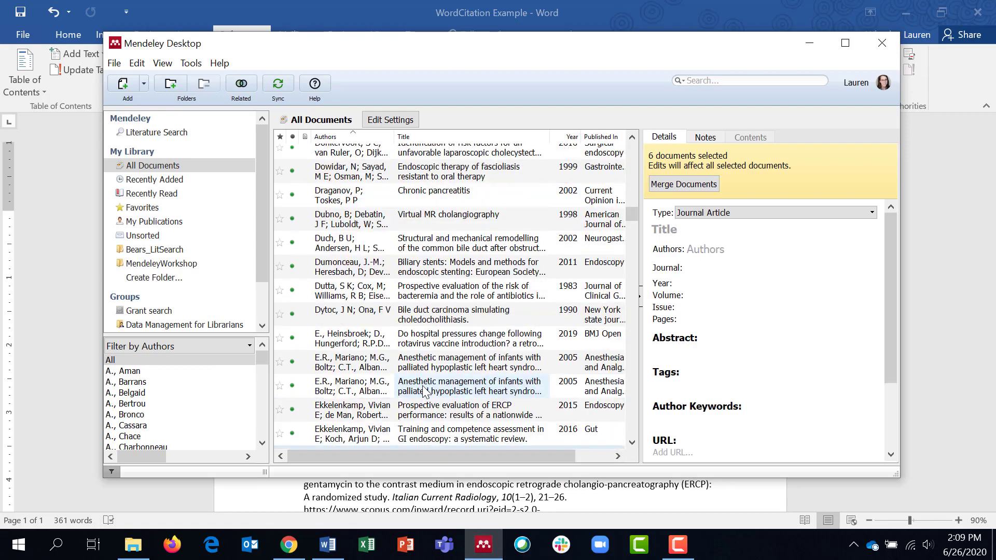
scroll(425, 390, up, 15)
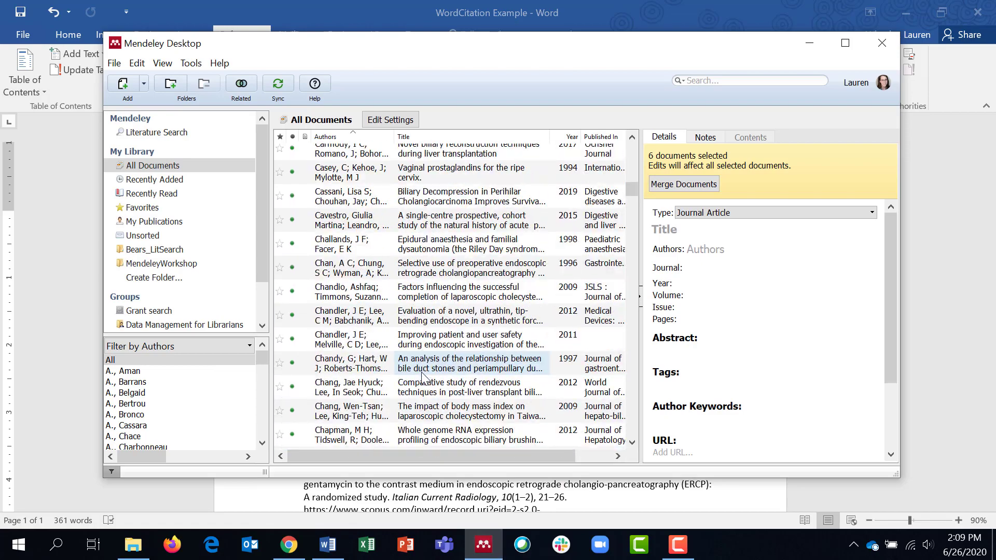
scroll(424, 379, up, 15)
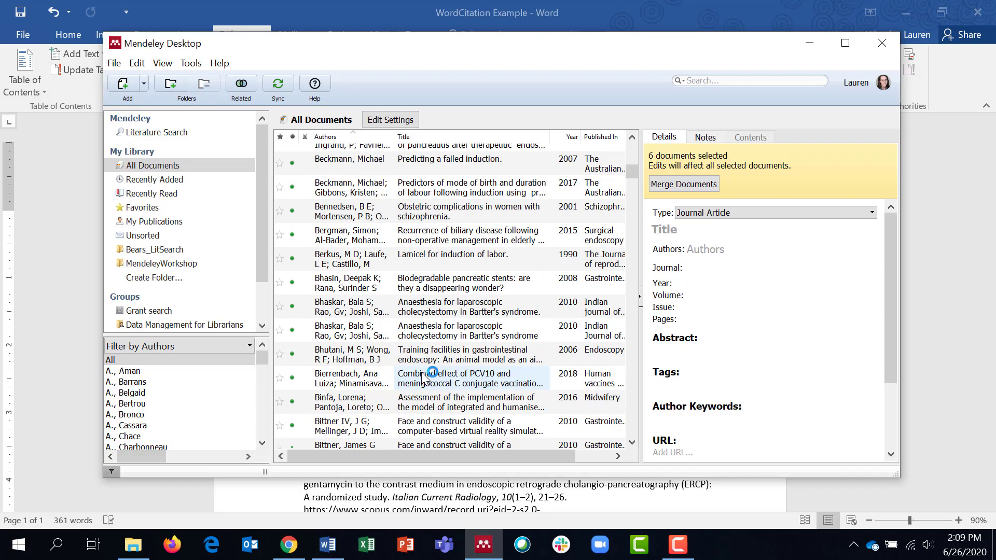
scroll(425, 379, up, 15)
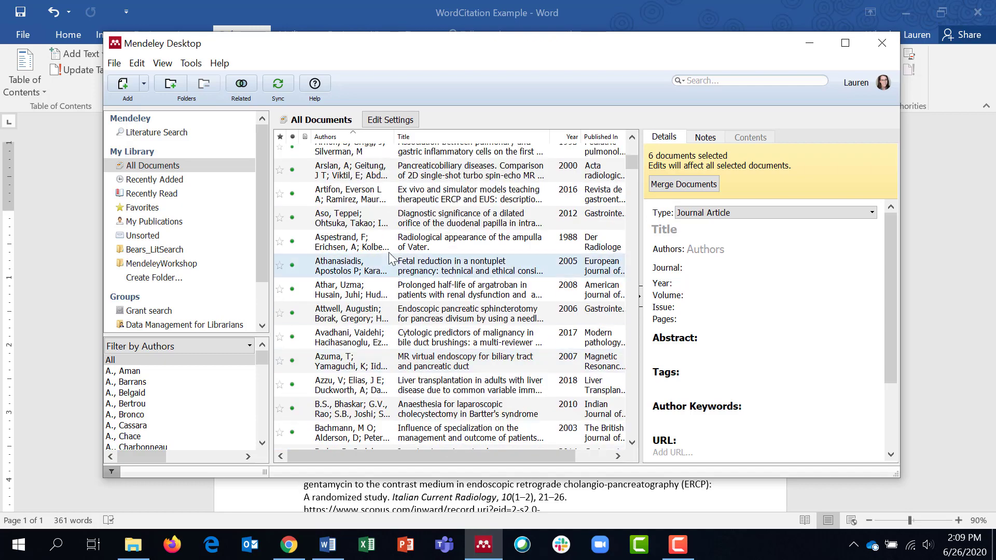
scroll(377, 307, up, 5)
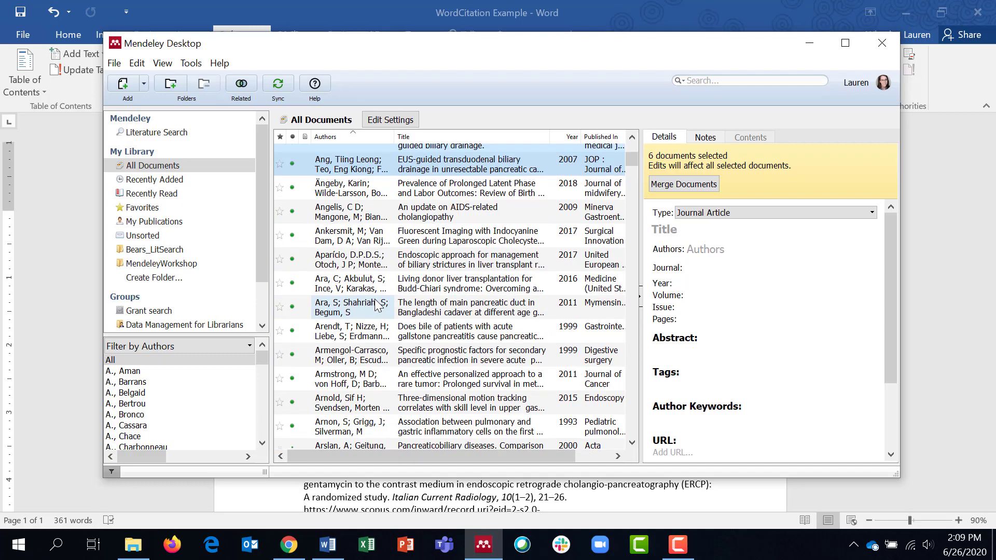
scroll(384, 255, up, 3)
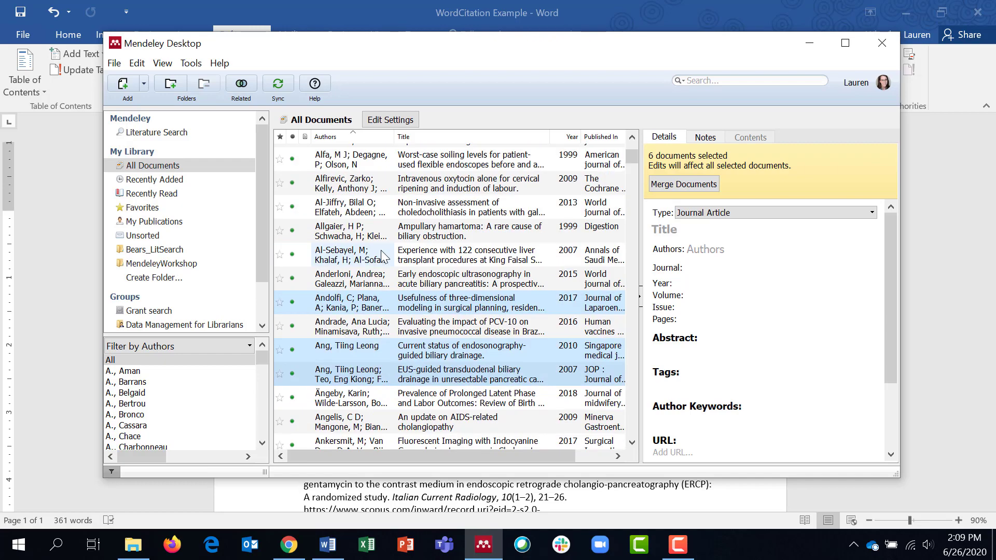
click(420, 278)
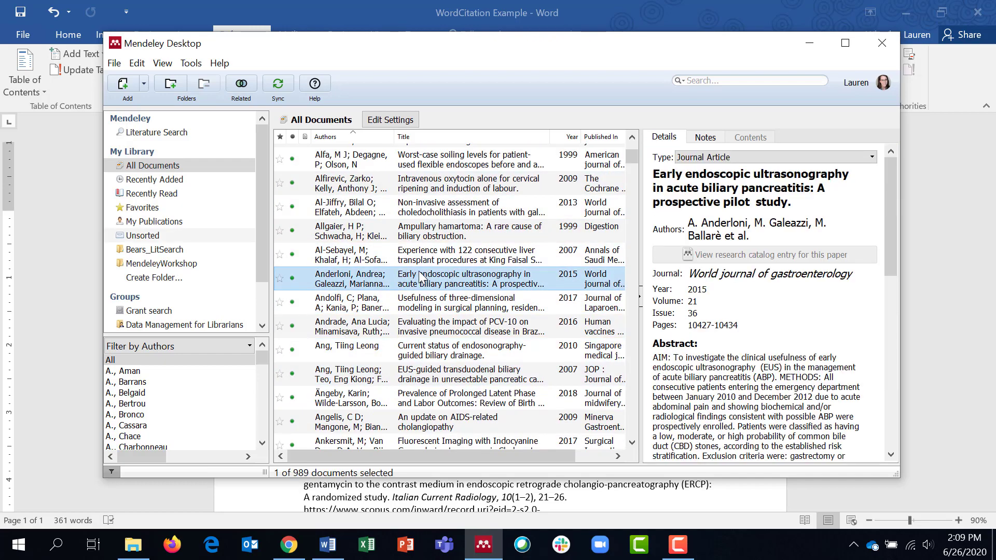
scroll(420, 277, up, 4)
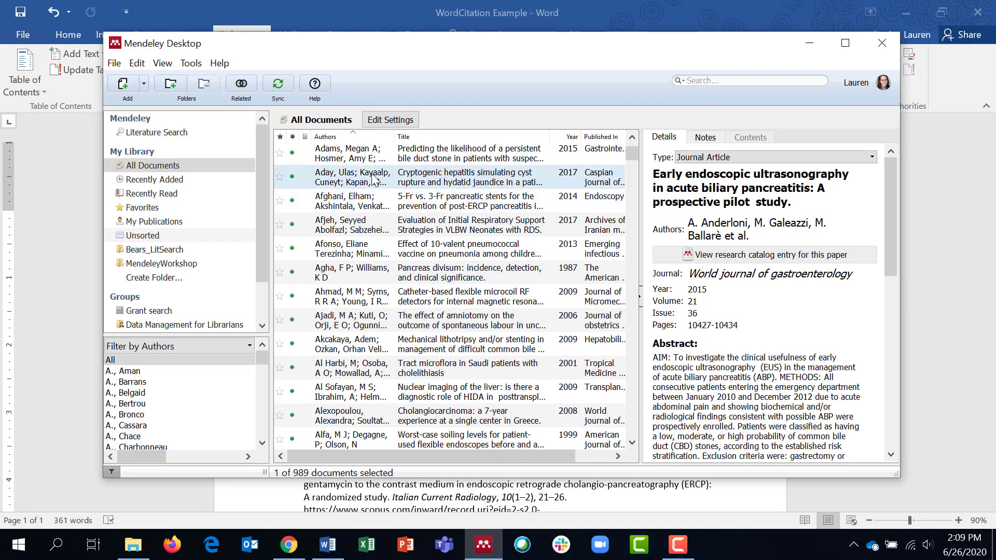
click(371, 156)
scroll(370, 155, up, 1)
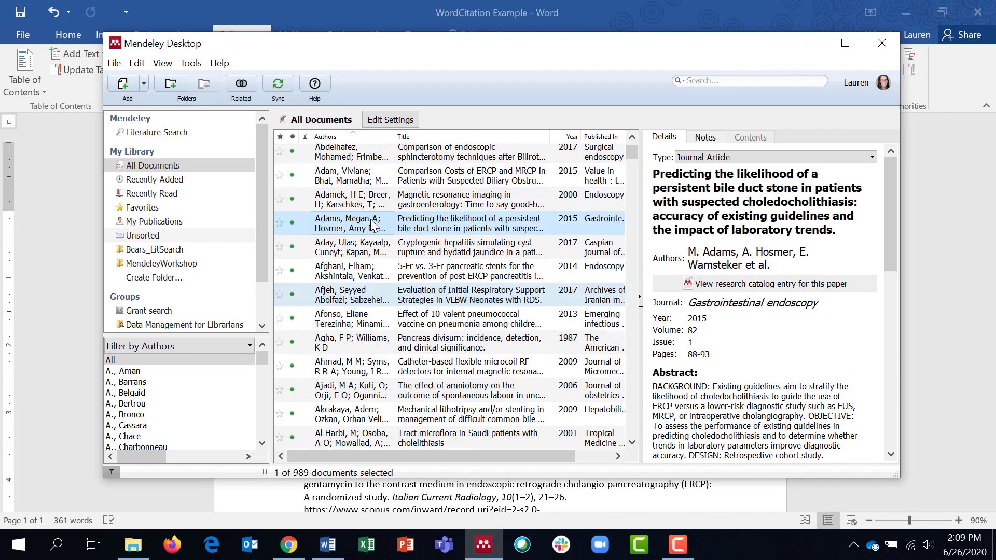
click(371, 177)
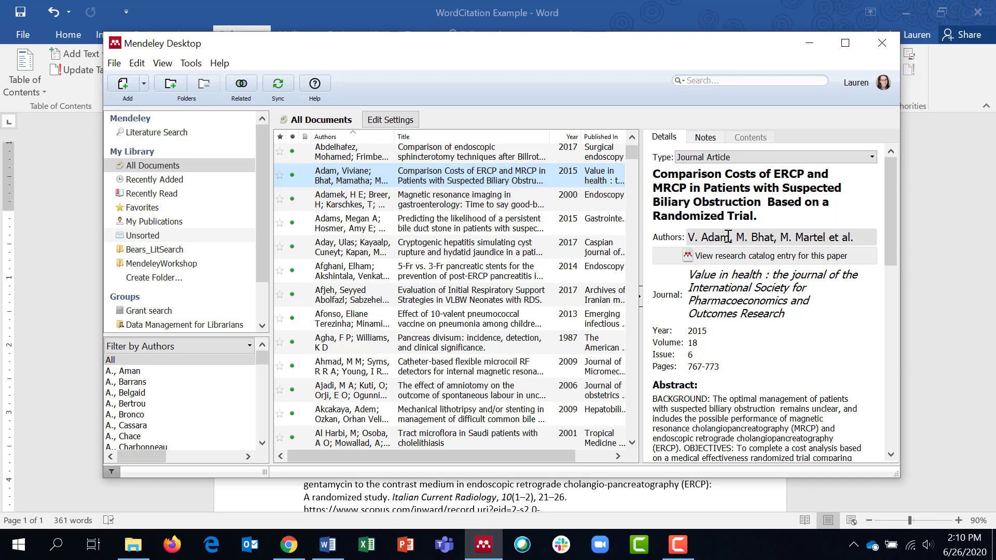
Step: Add the missing 'e' to the paper's first-author surname and save the edit
click(728, 236)
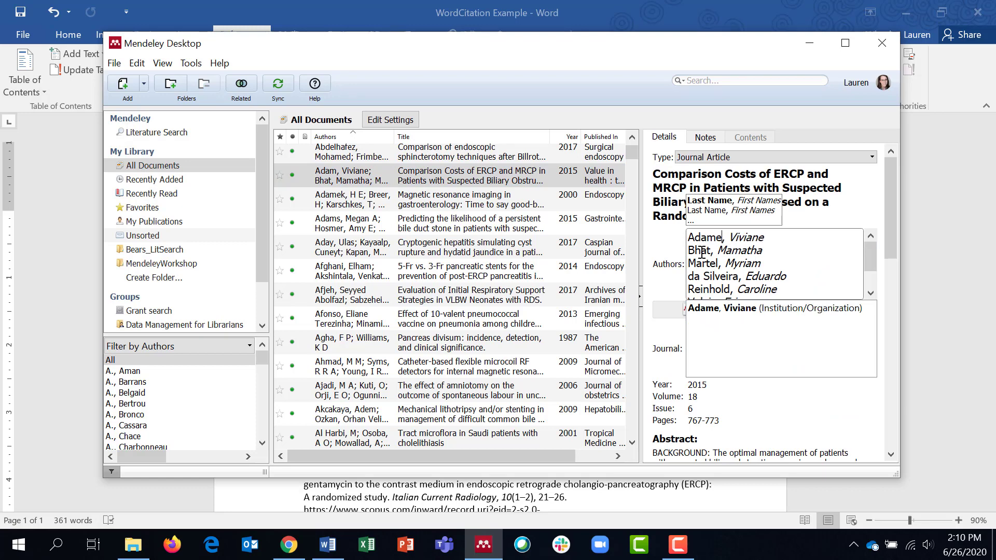
text(e)
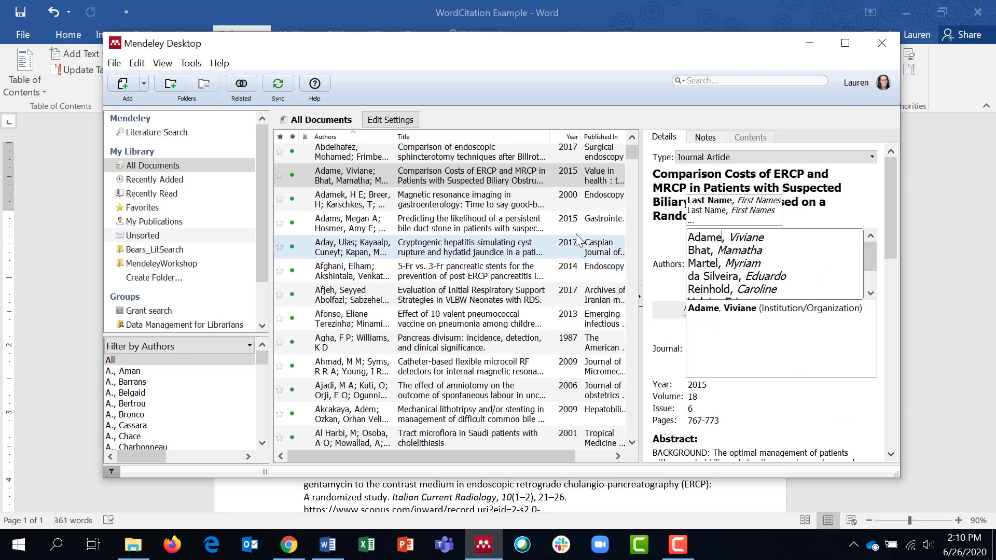
click(467, 181)
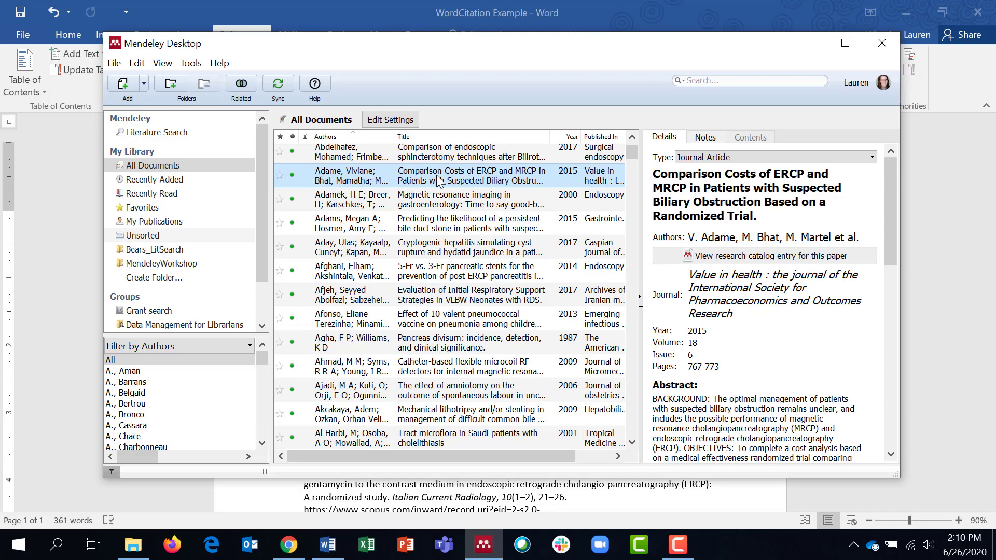
Step: Back in Word, refresh Mendeley citations so the ice cream citation and reference show the corrected surname
click(809, 45)
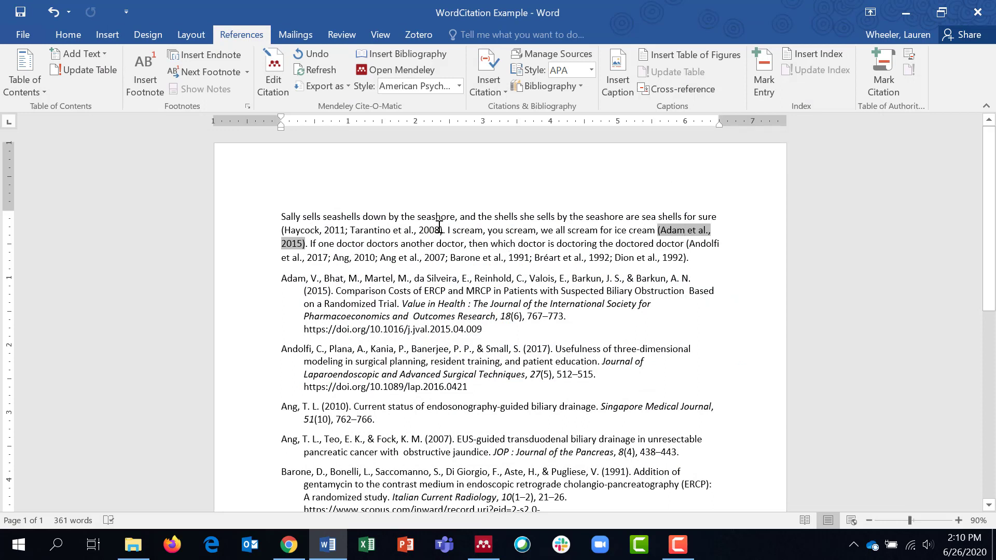
click(325, 70)
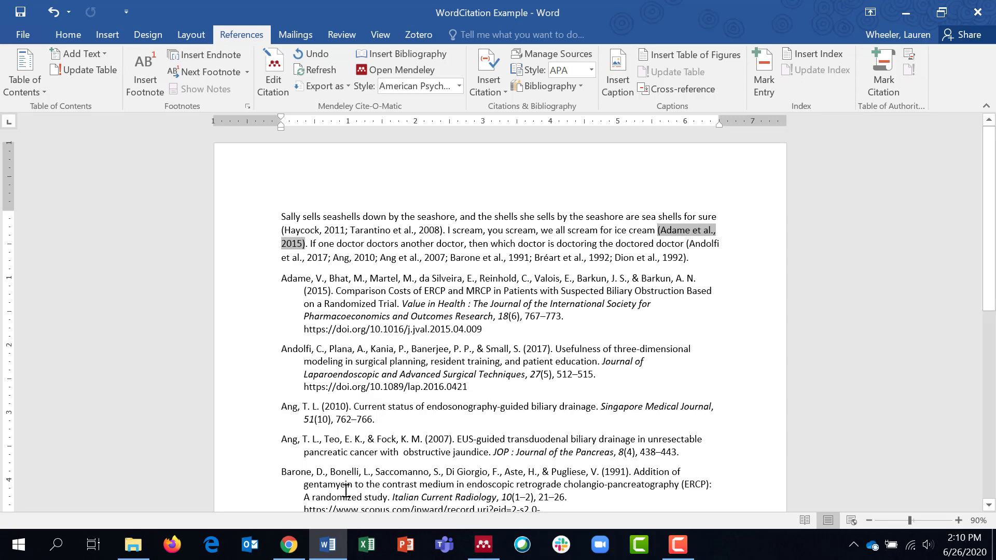
Step: Return to Chrome and bring the University of Maryland HS/HSL library home page tab to the front
click(289, 545)
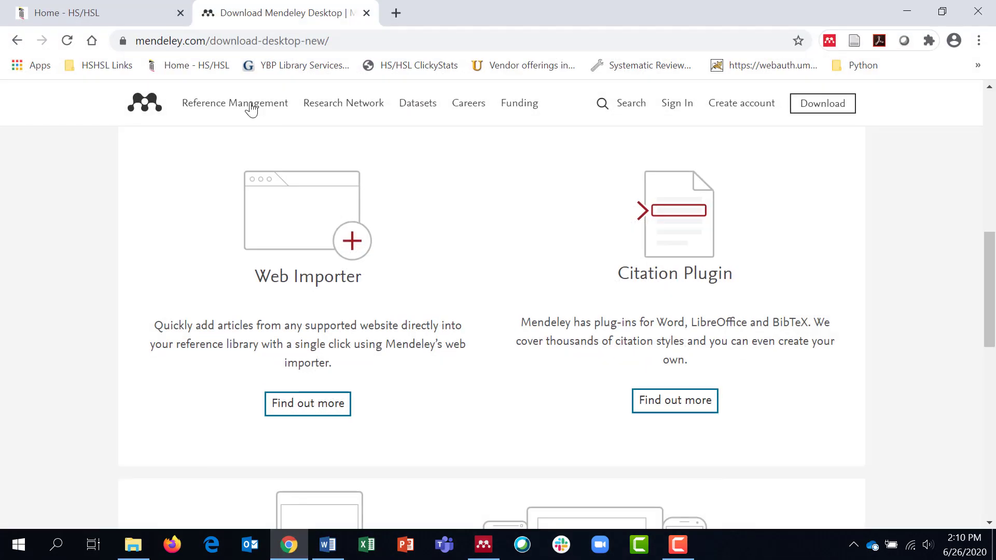
scroll(260, 335, up, 10)
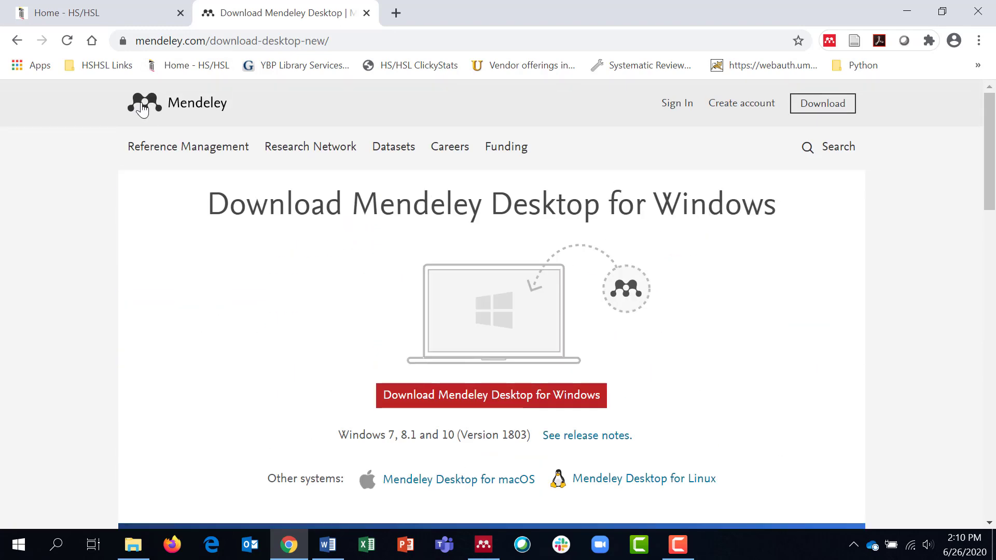
click(143, 108)
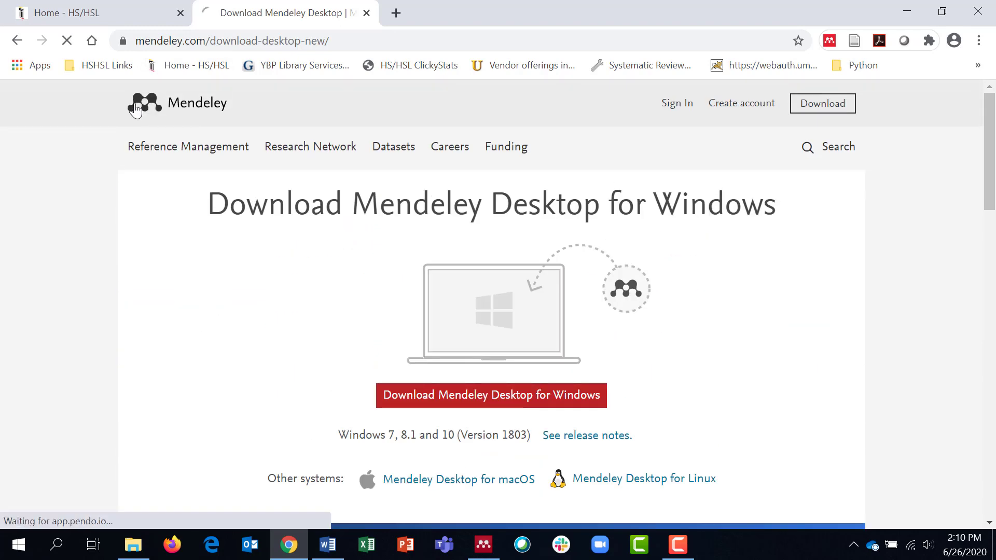
click(112, 13)
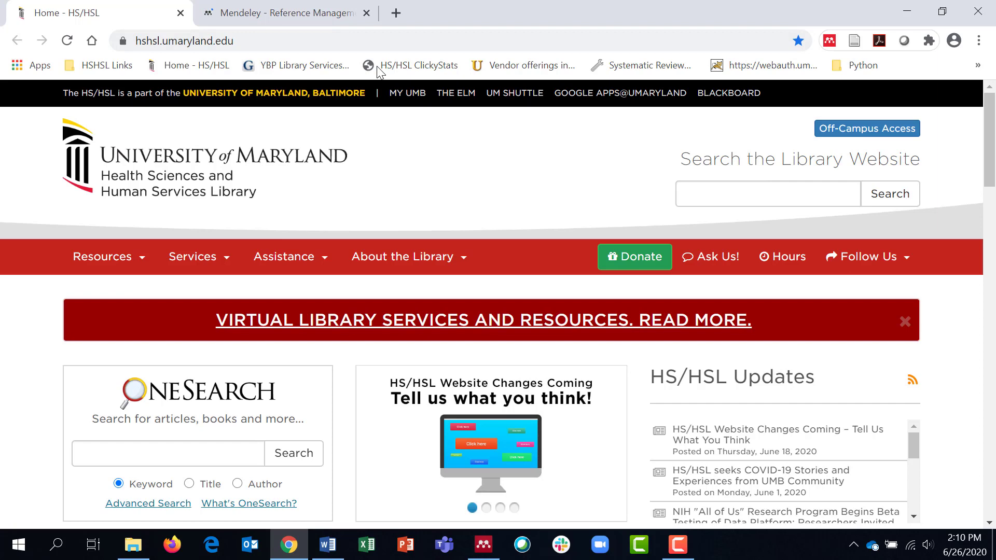